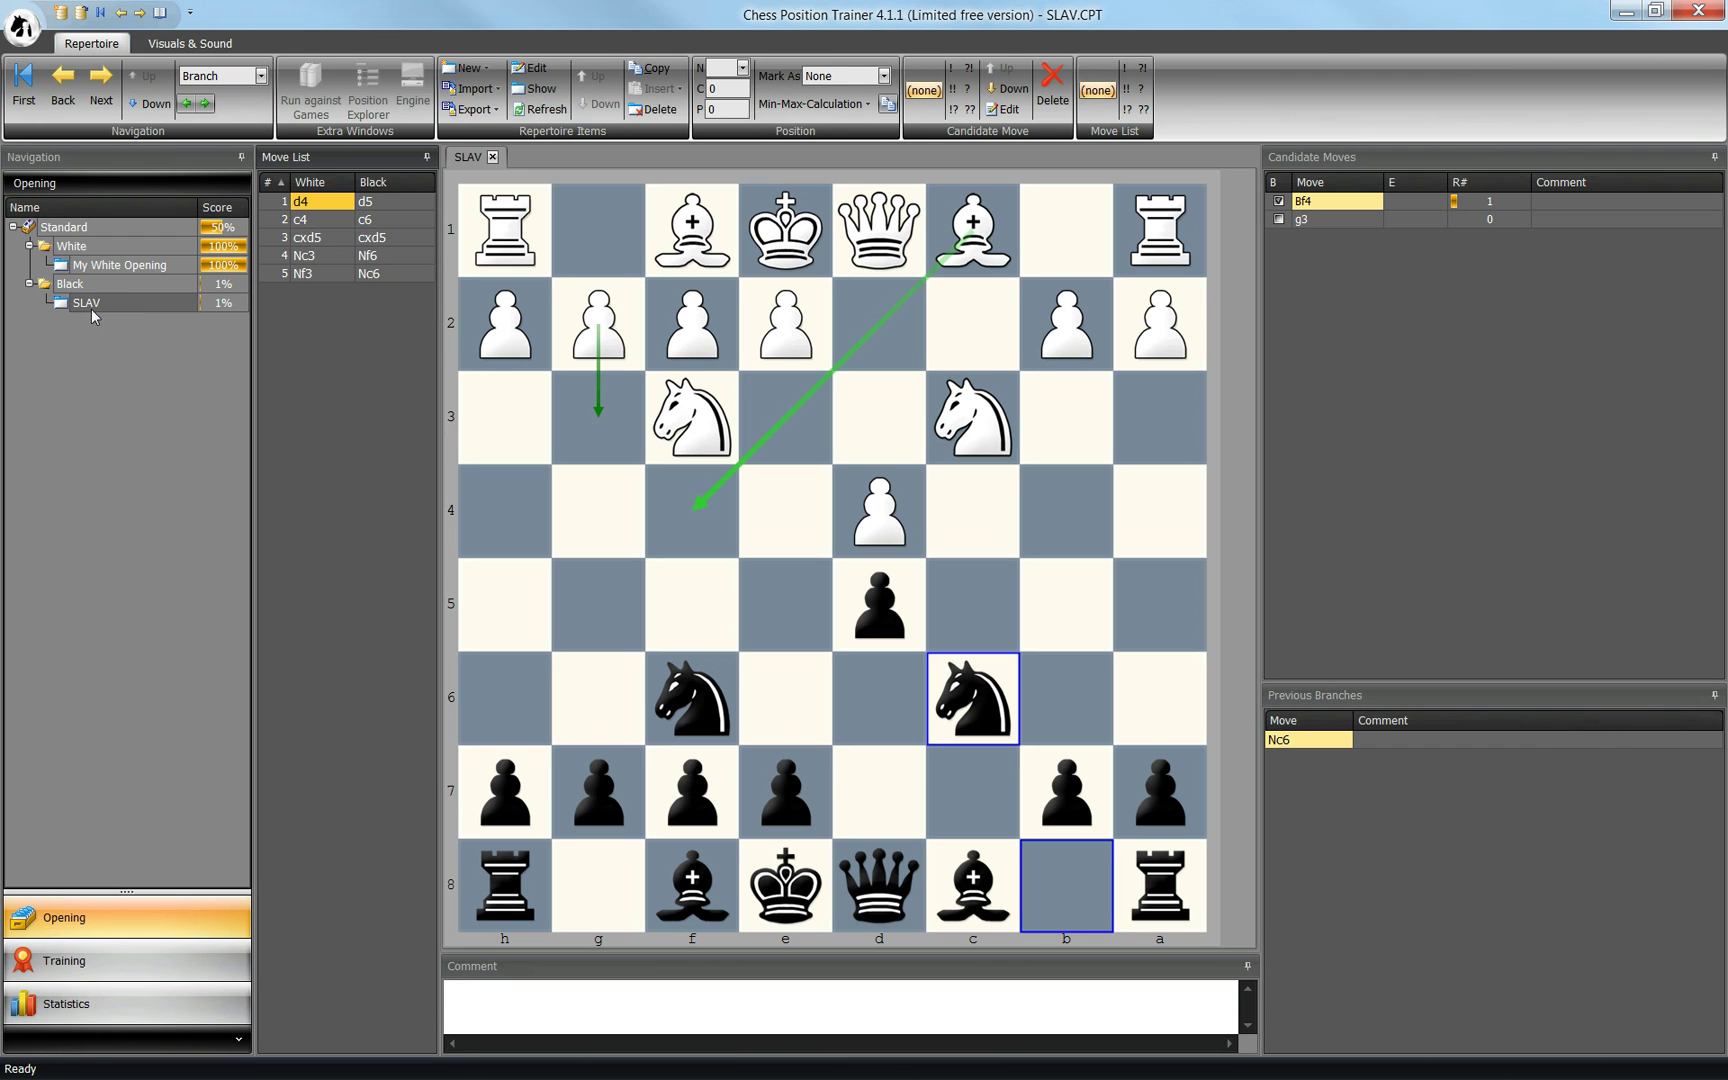
Widen the Navigation and Move List panels and select the SLAV repertoire
click(71, 246)
click(82, 288)
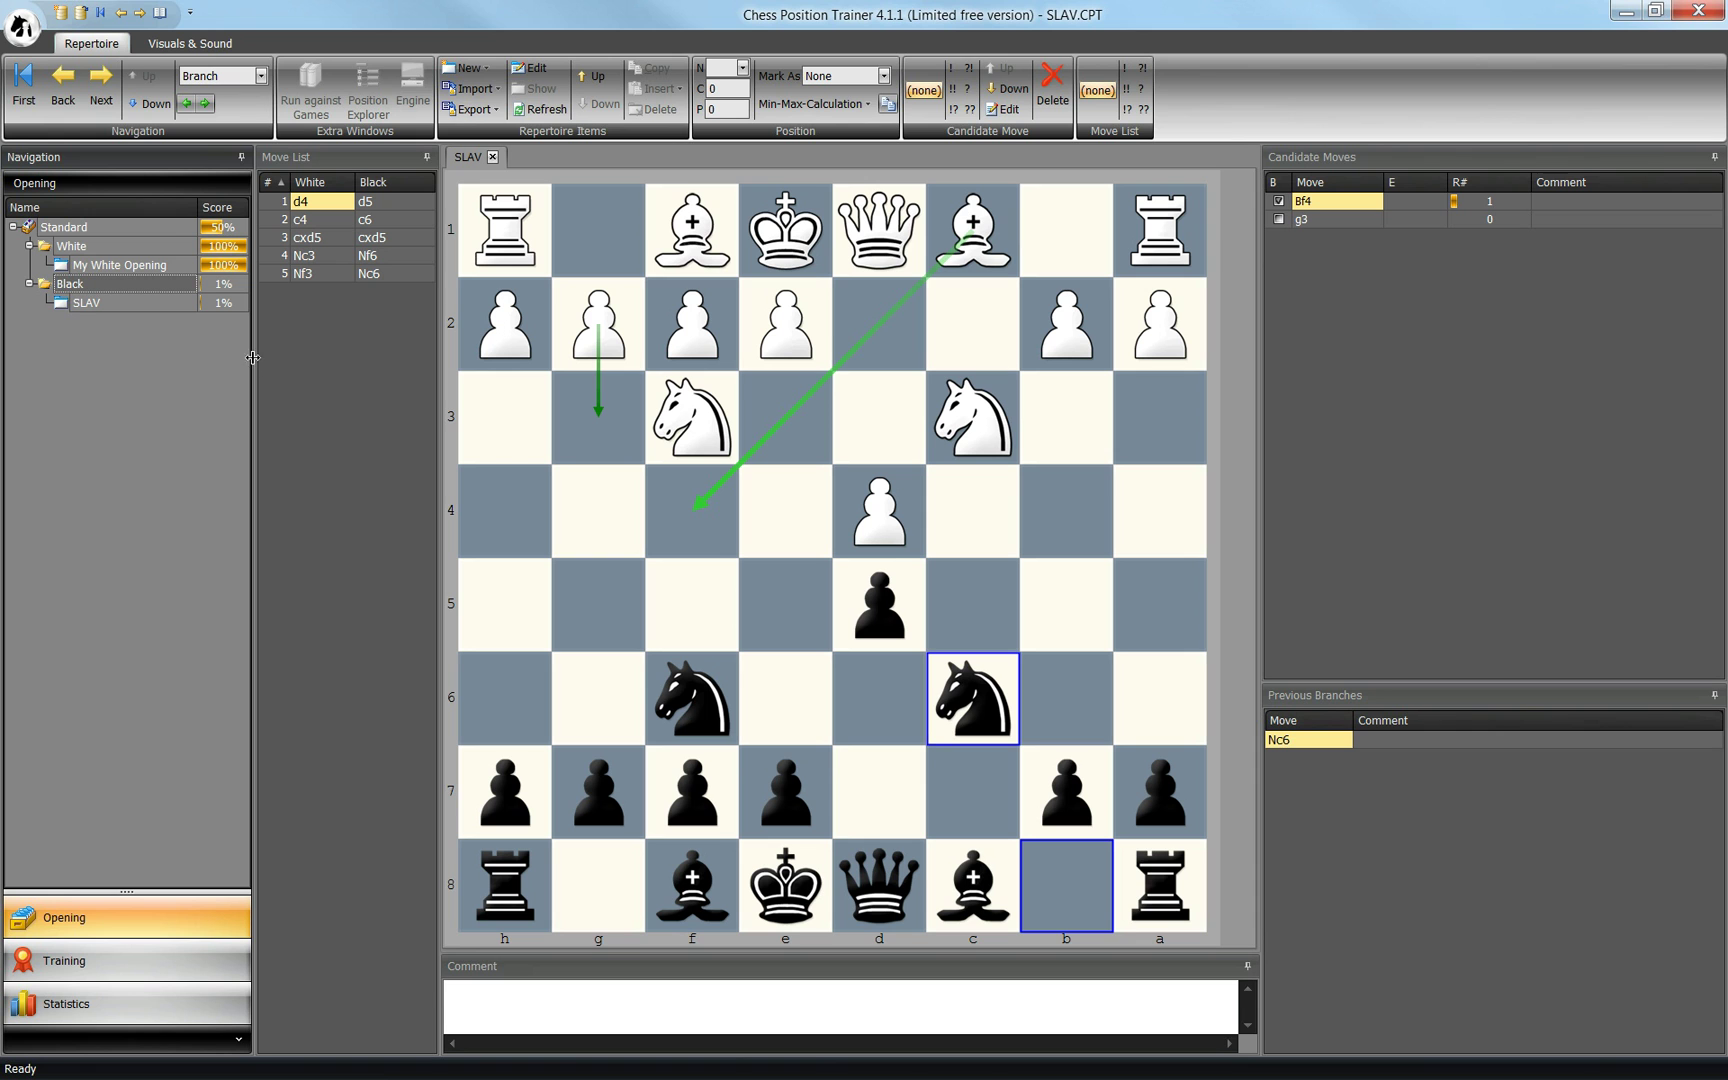
drag(254, 357, 294, 351)
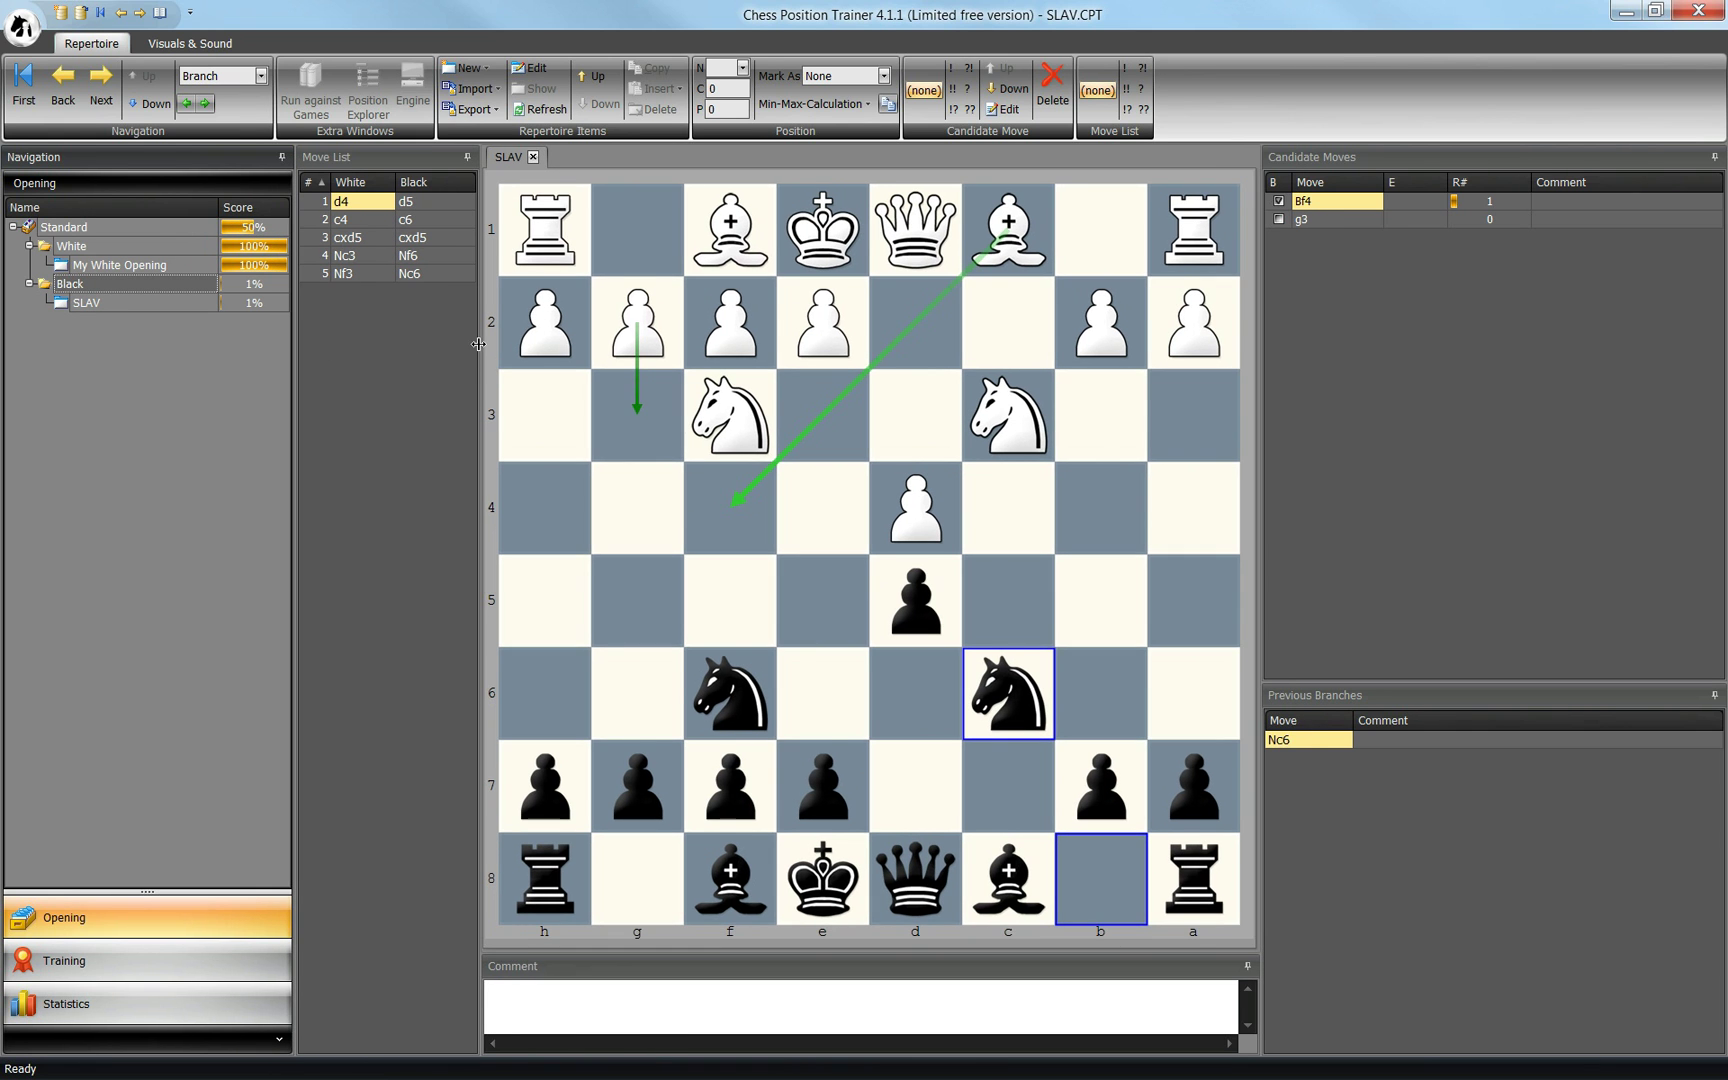
drag(481, 350, 502, 346)
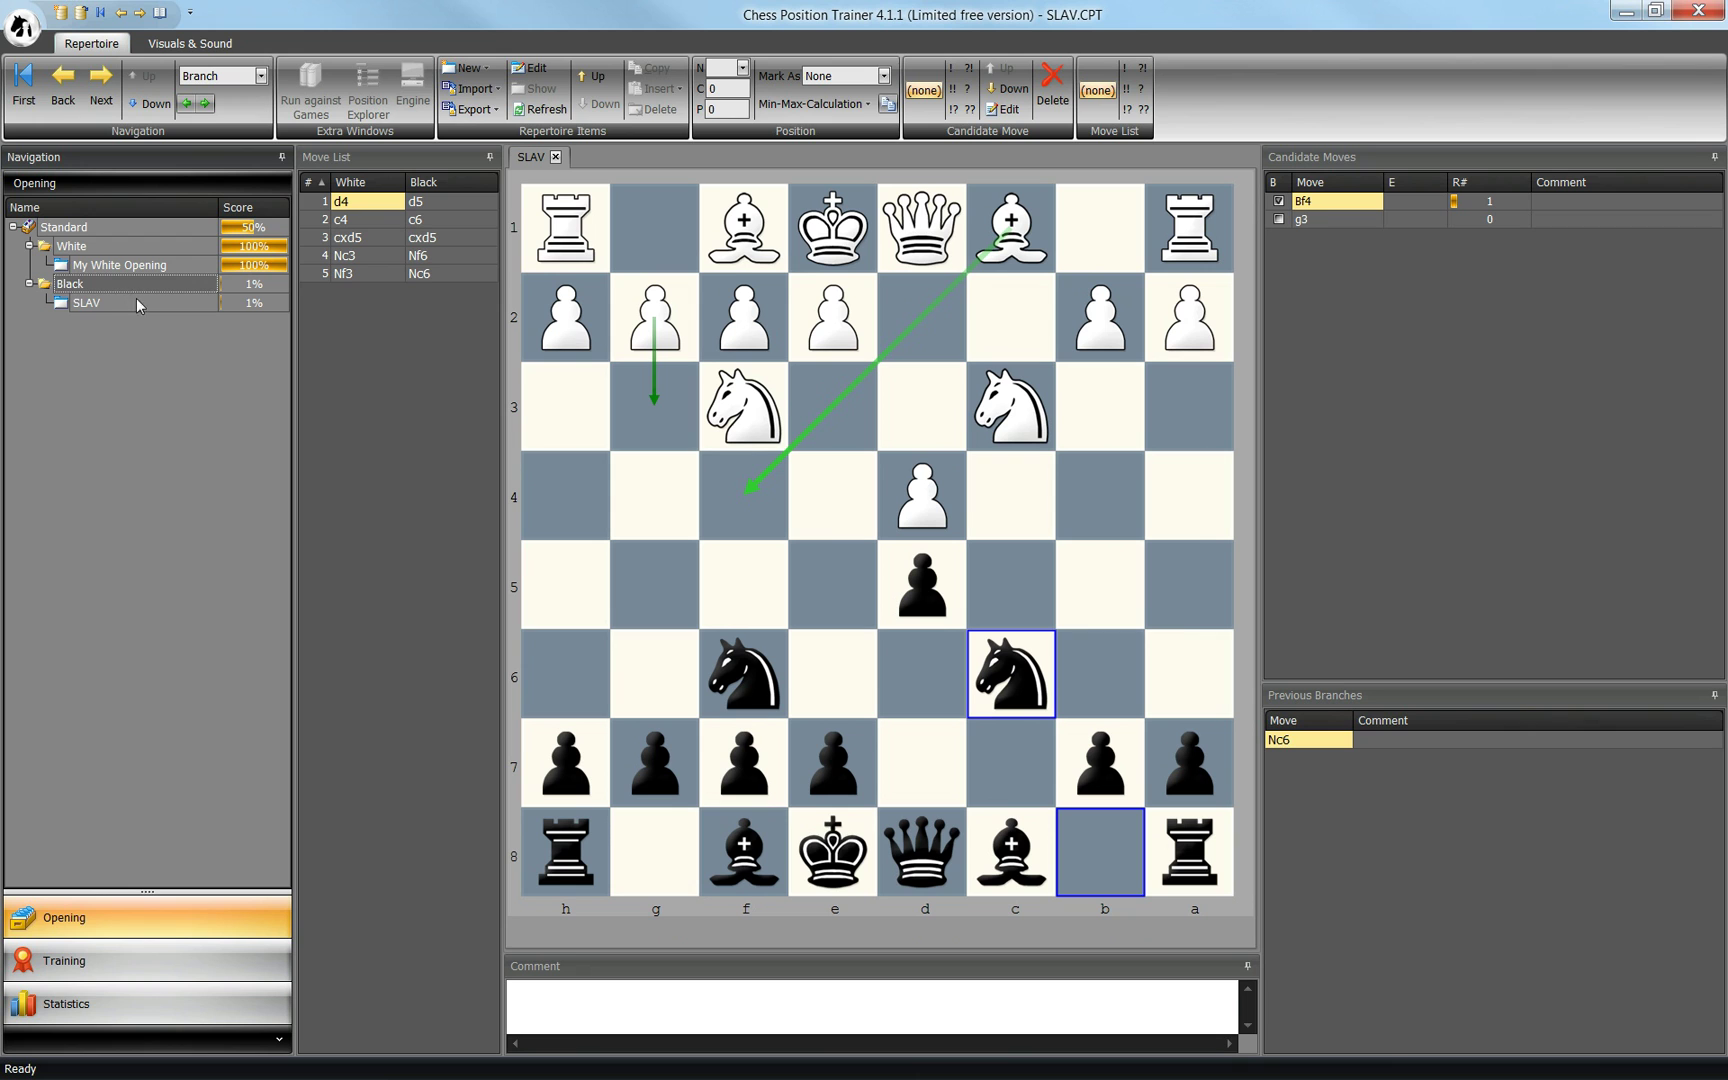
click(104, 302)
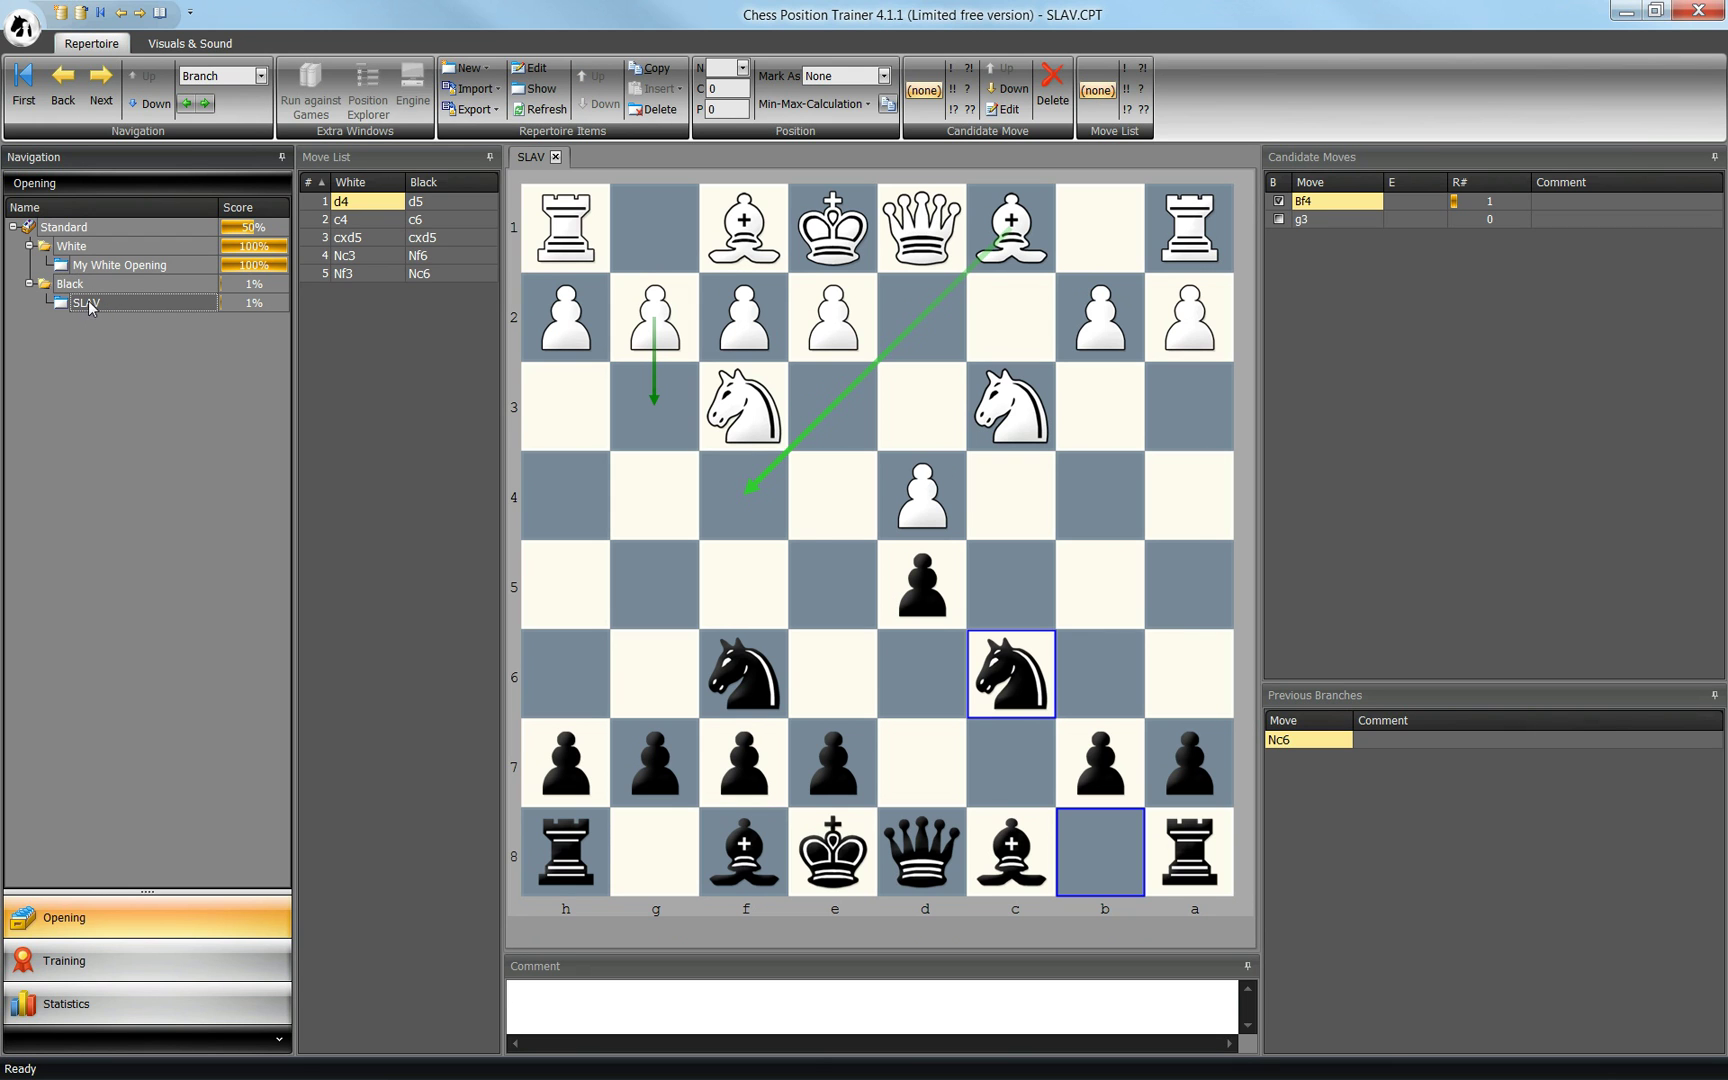
Widen the board area, jump to 5...Nc6, and show the recent-databases application menu
click(29, 247)
click(29, 247)
drag(1260, 522, 1340, 522)
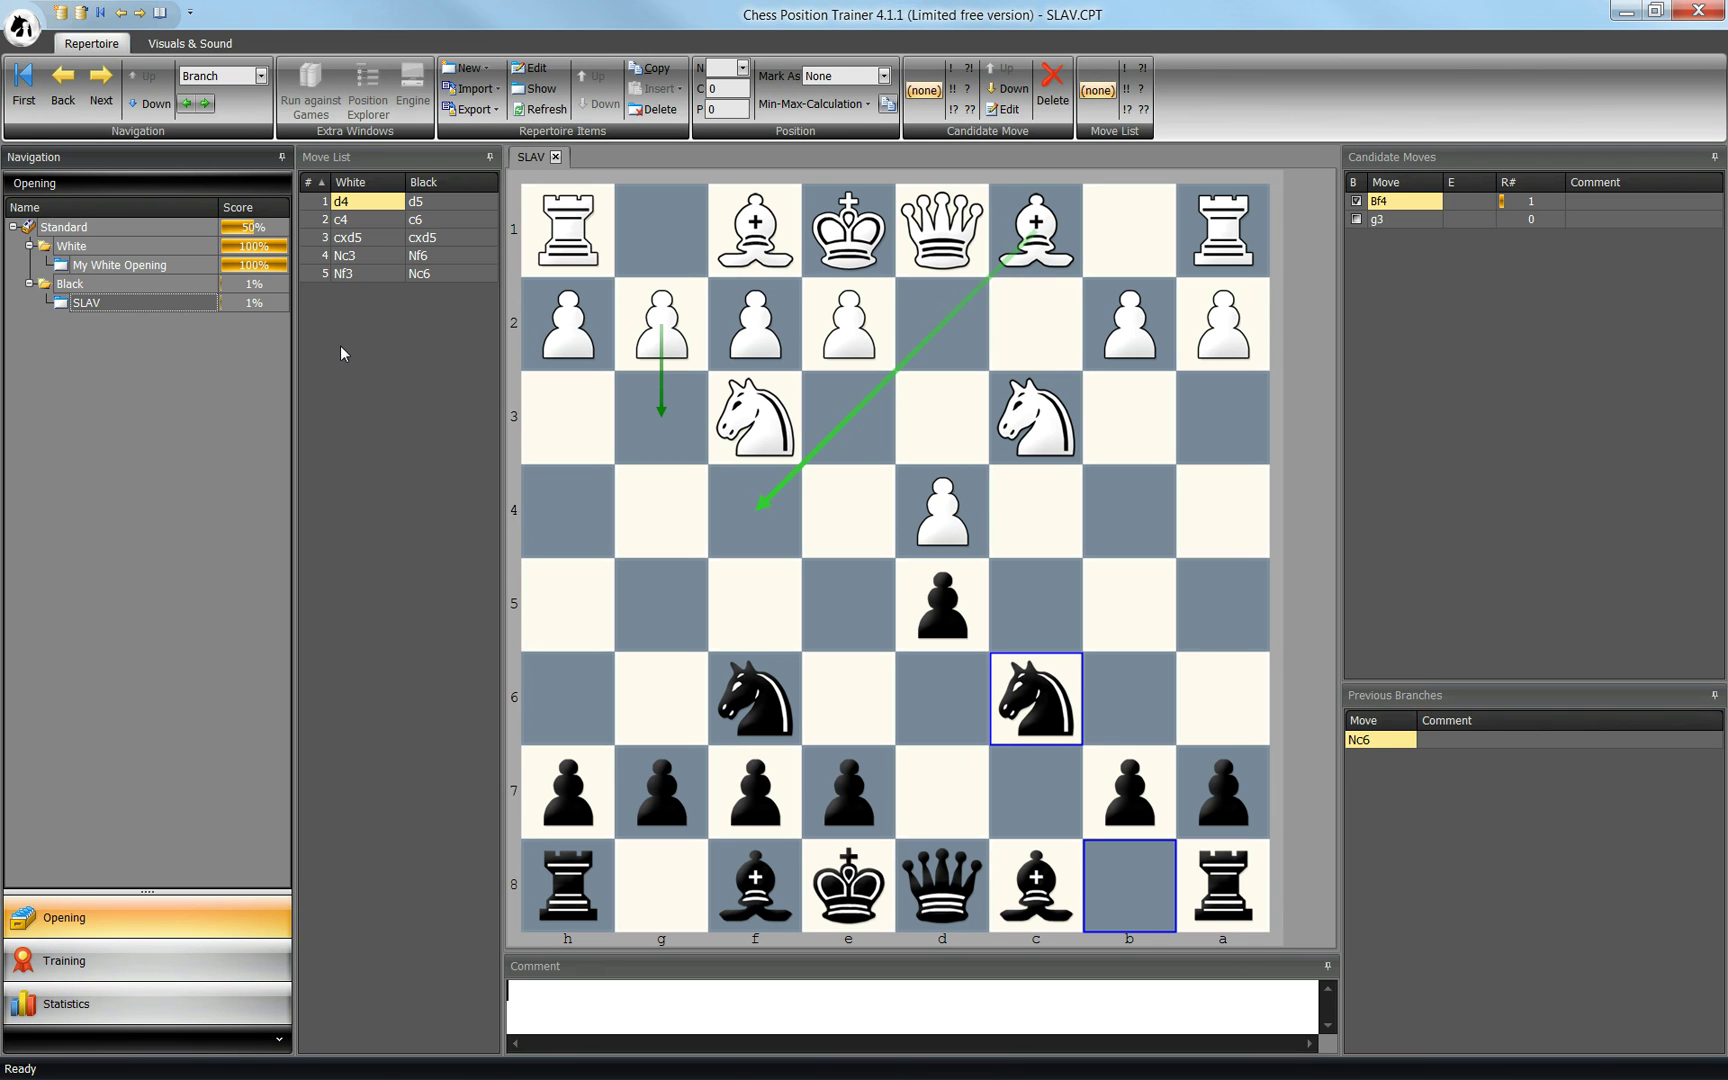
click(420, 276)
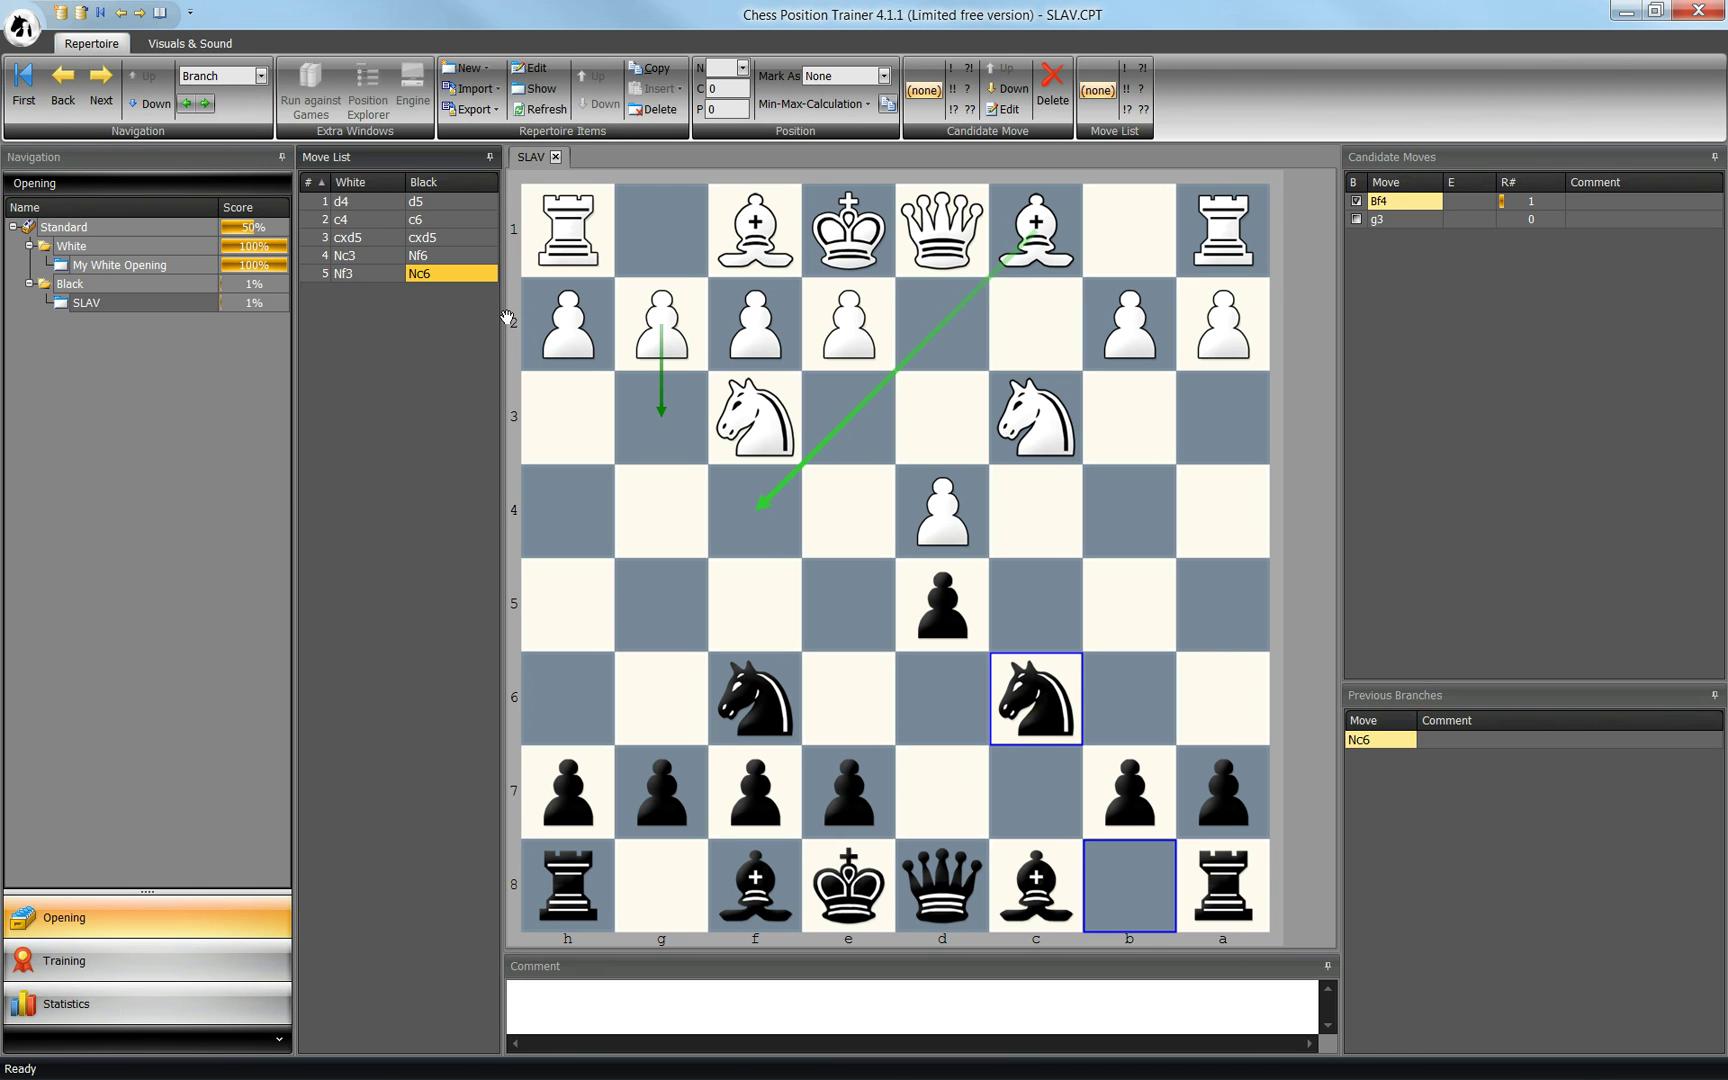
click(20, 30)
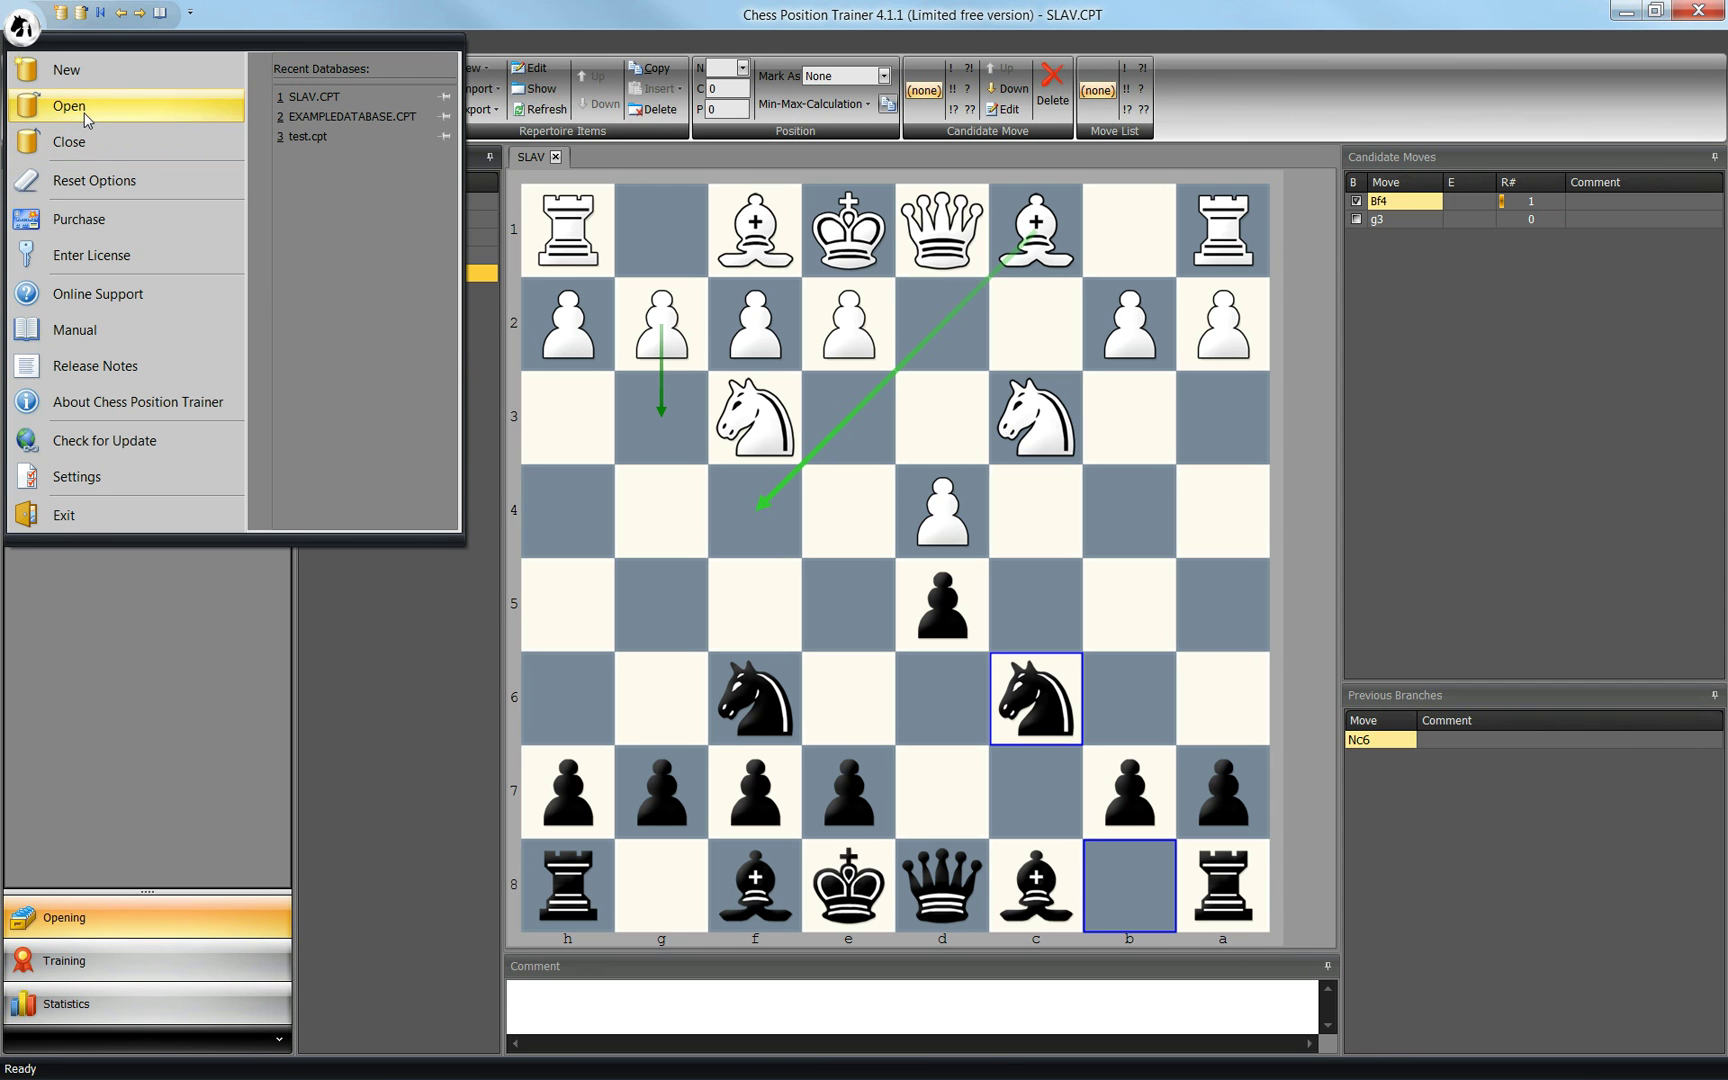
Close the application menu and shift the board splitter to widen Candidate Moves
click(303, 16)
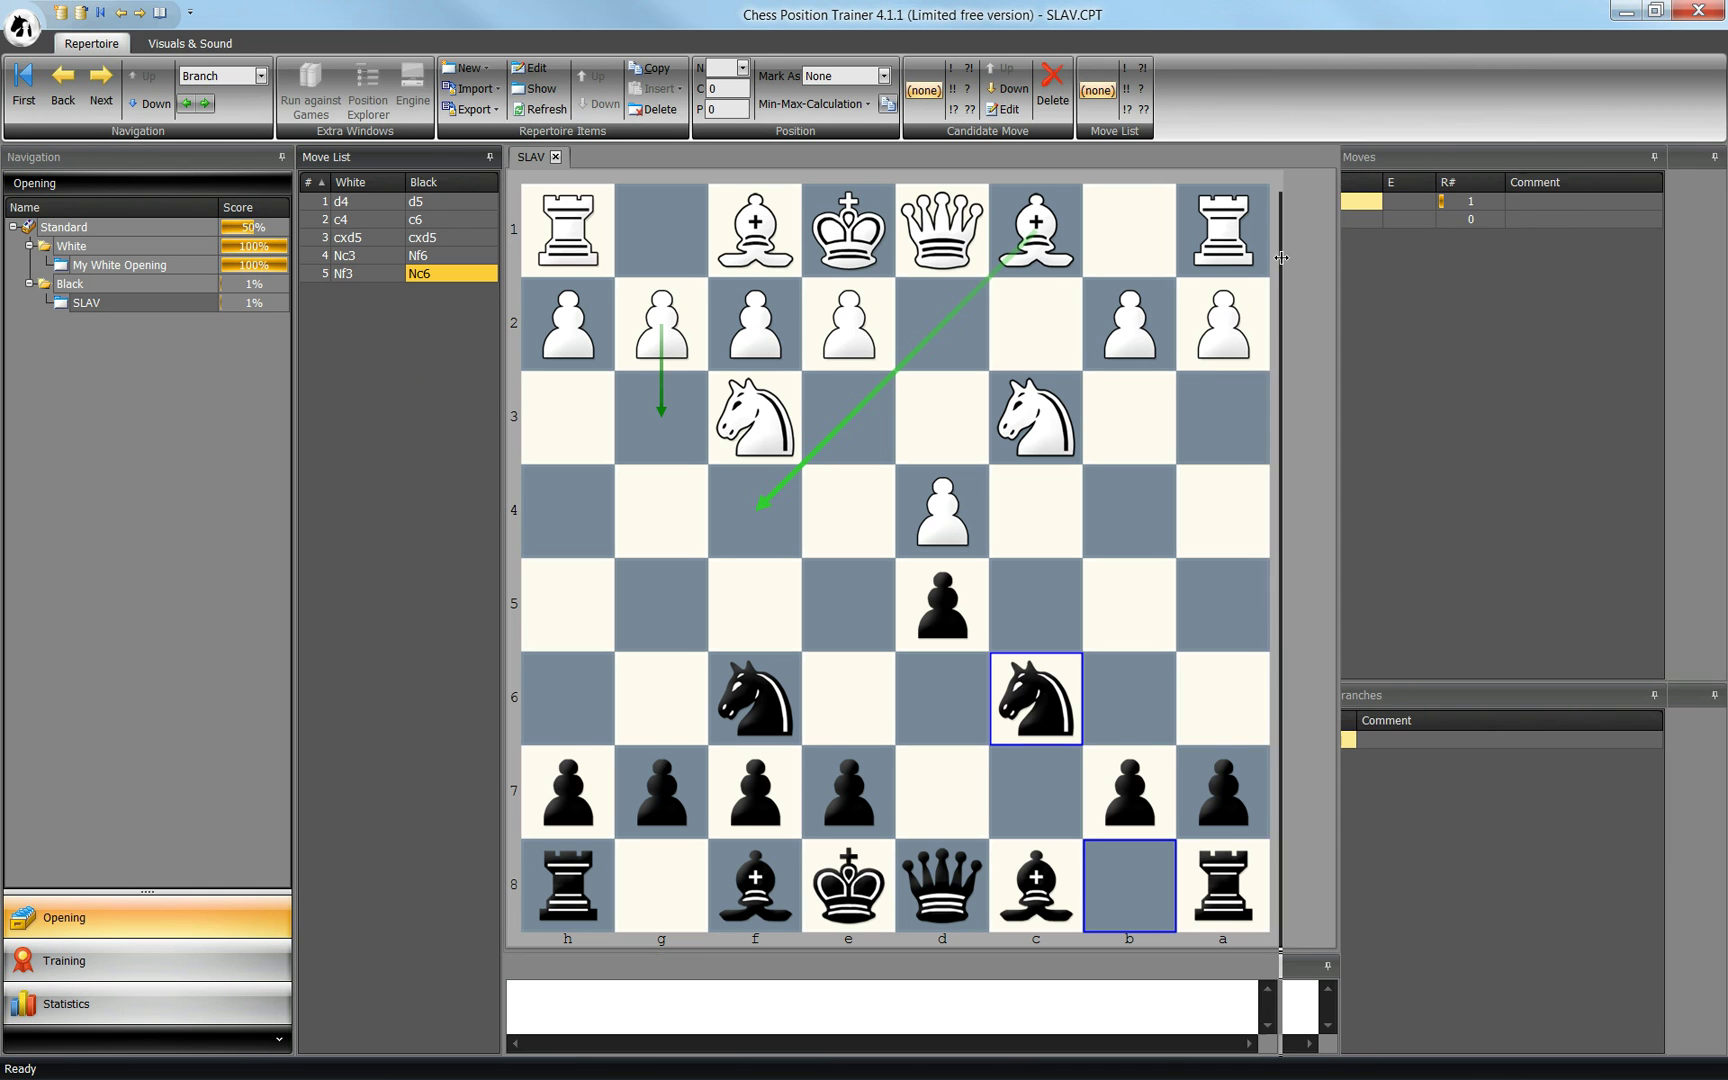
drag(1281, 258, 1283, 256)
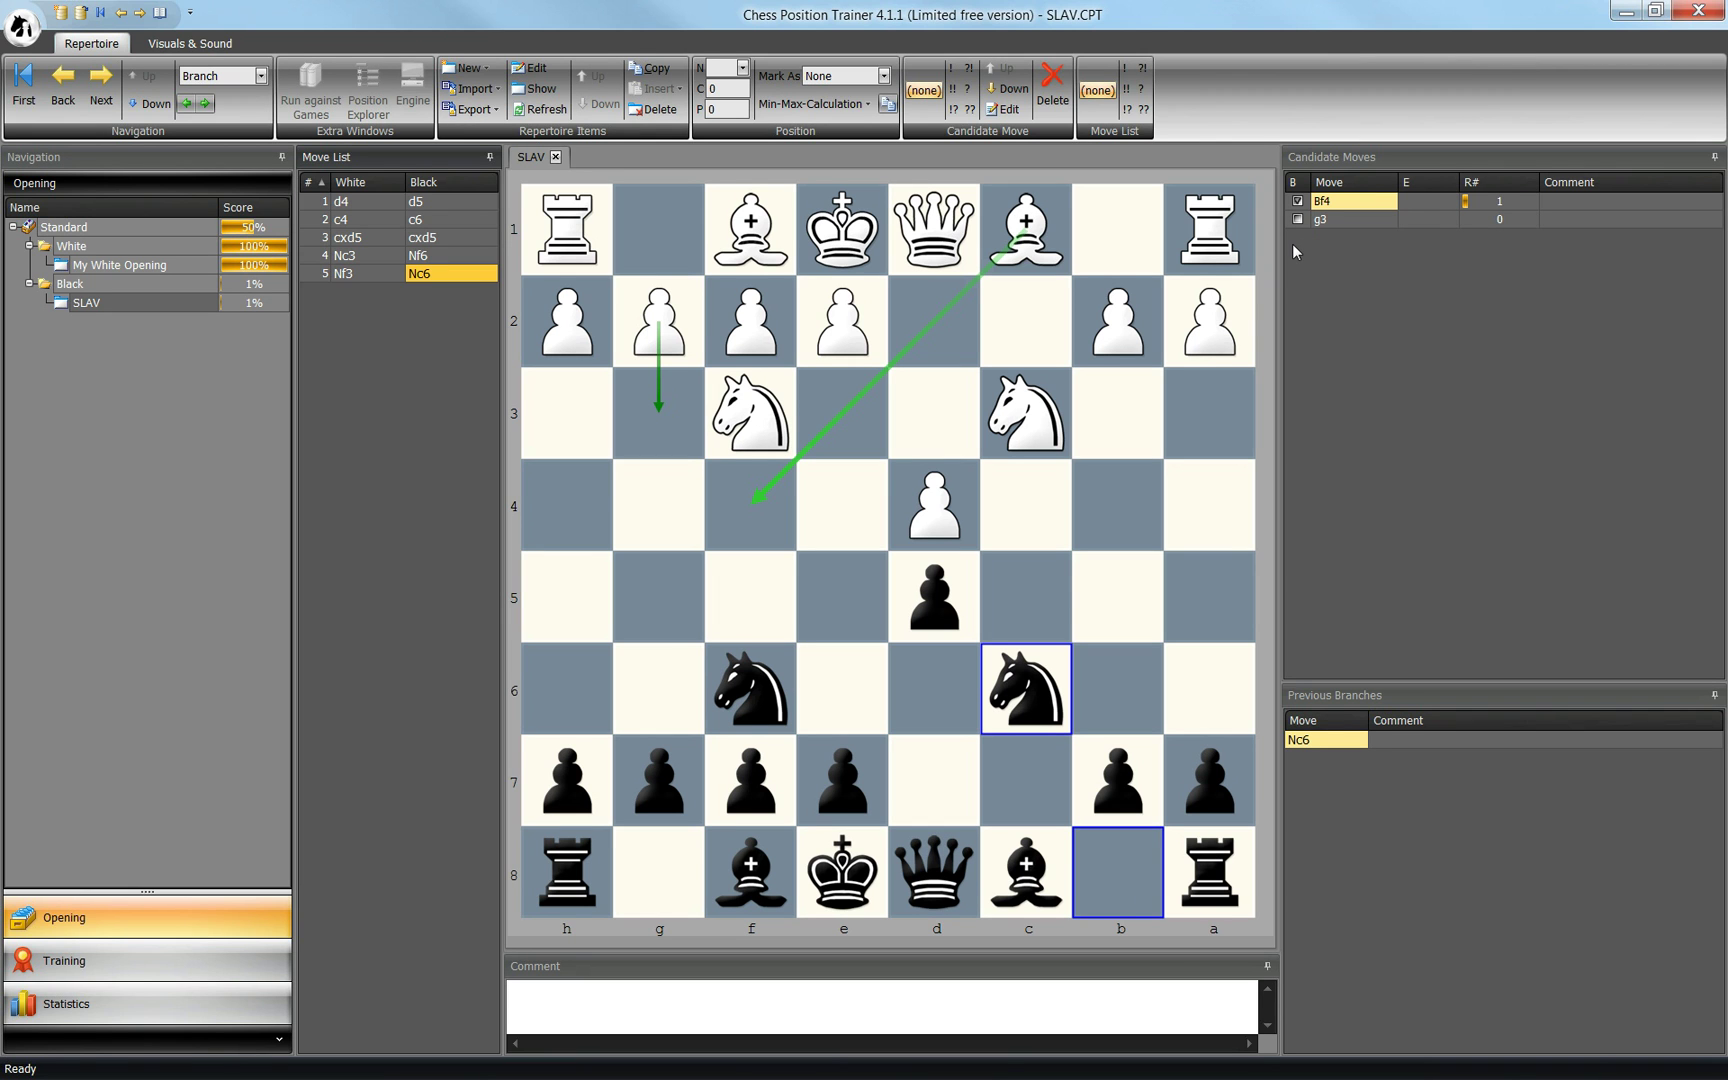
Return to the position after 2...c6 and play 3.cxd5 cxd5 4.Nc3 Nf6
click(348, 225)
click(432, 229)
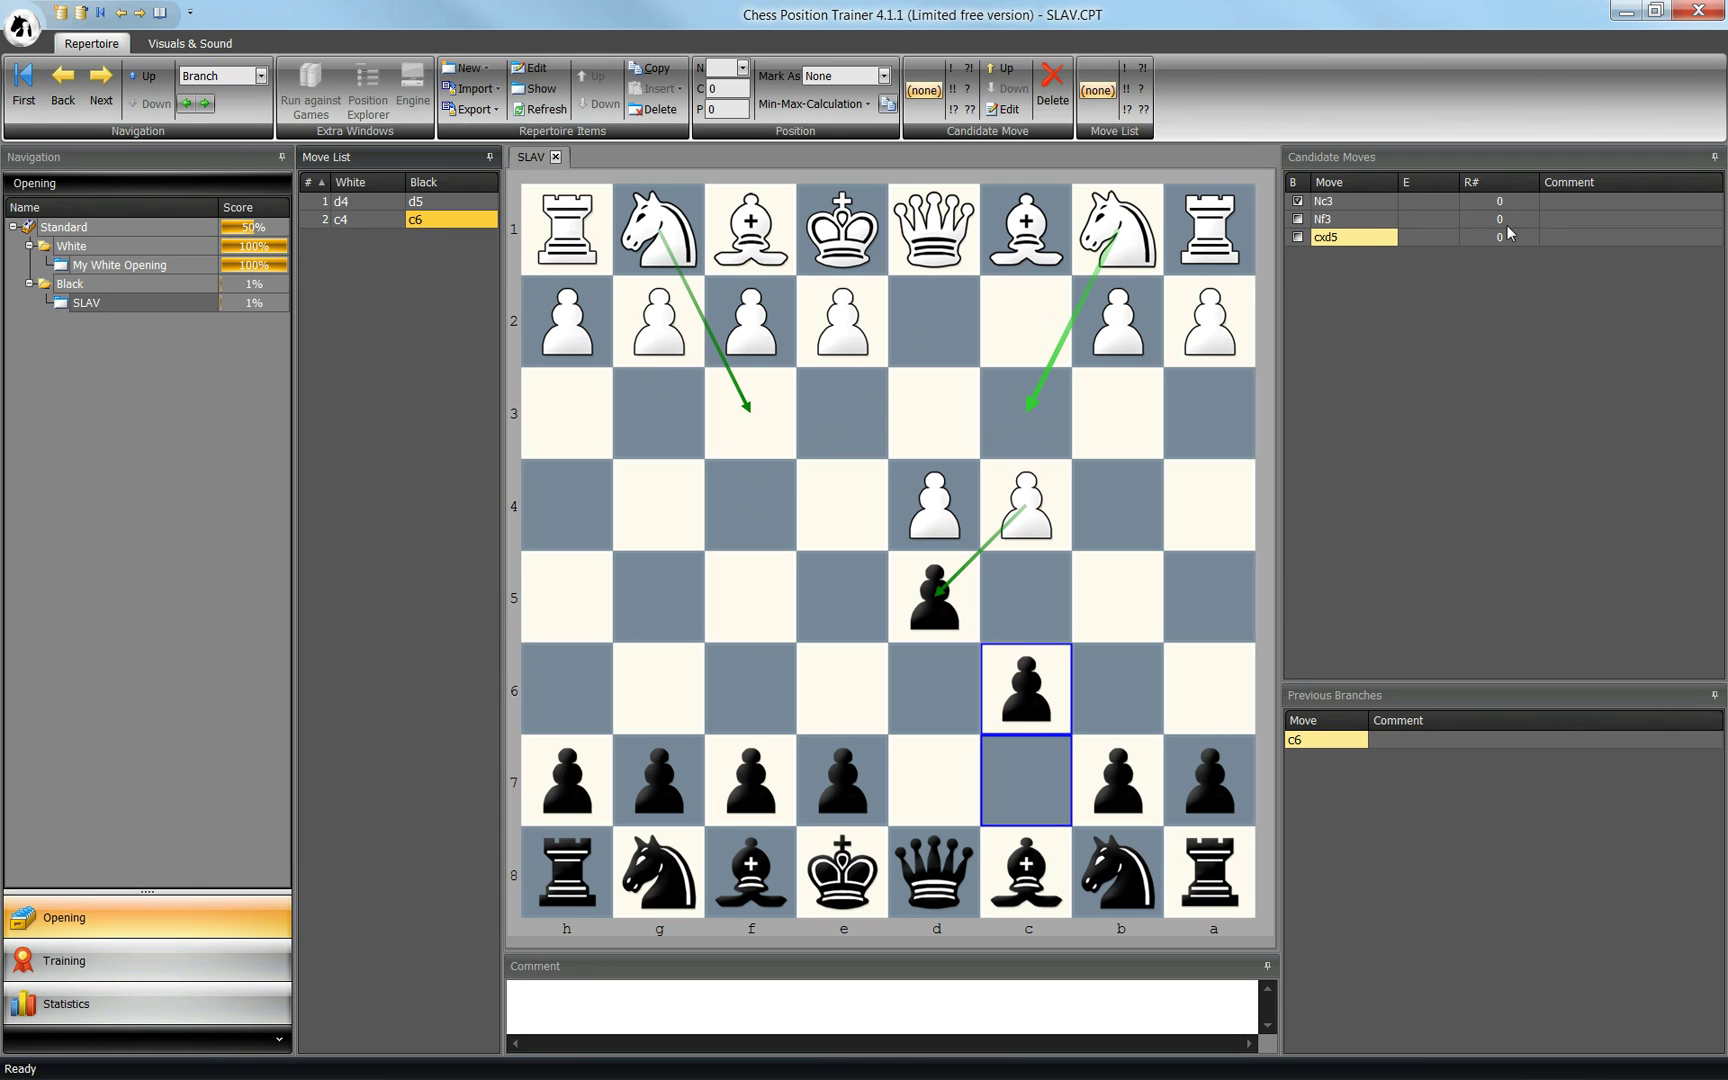
double_click(1324, 238)
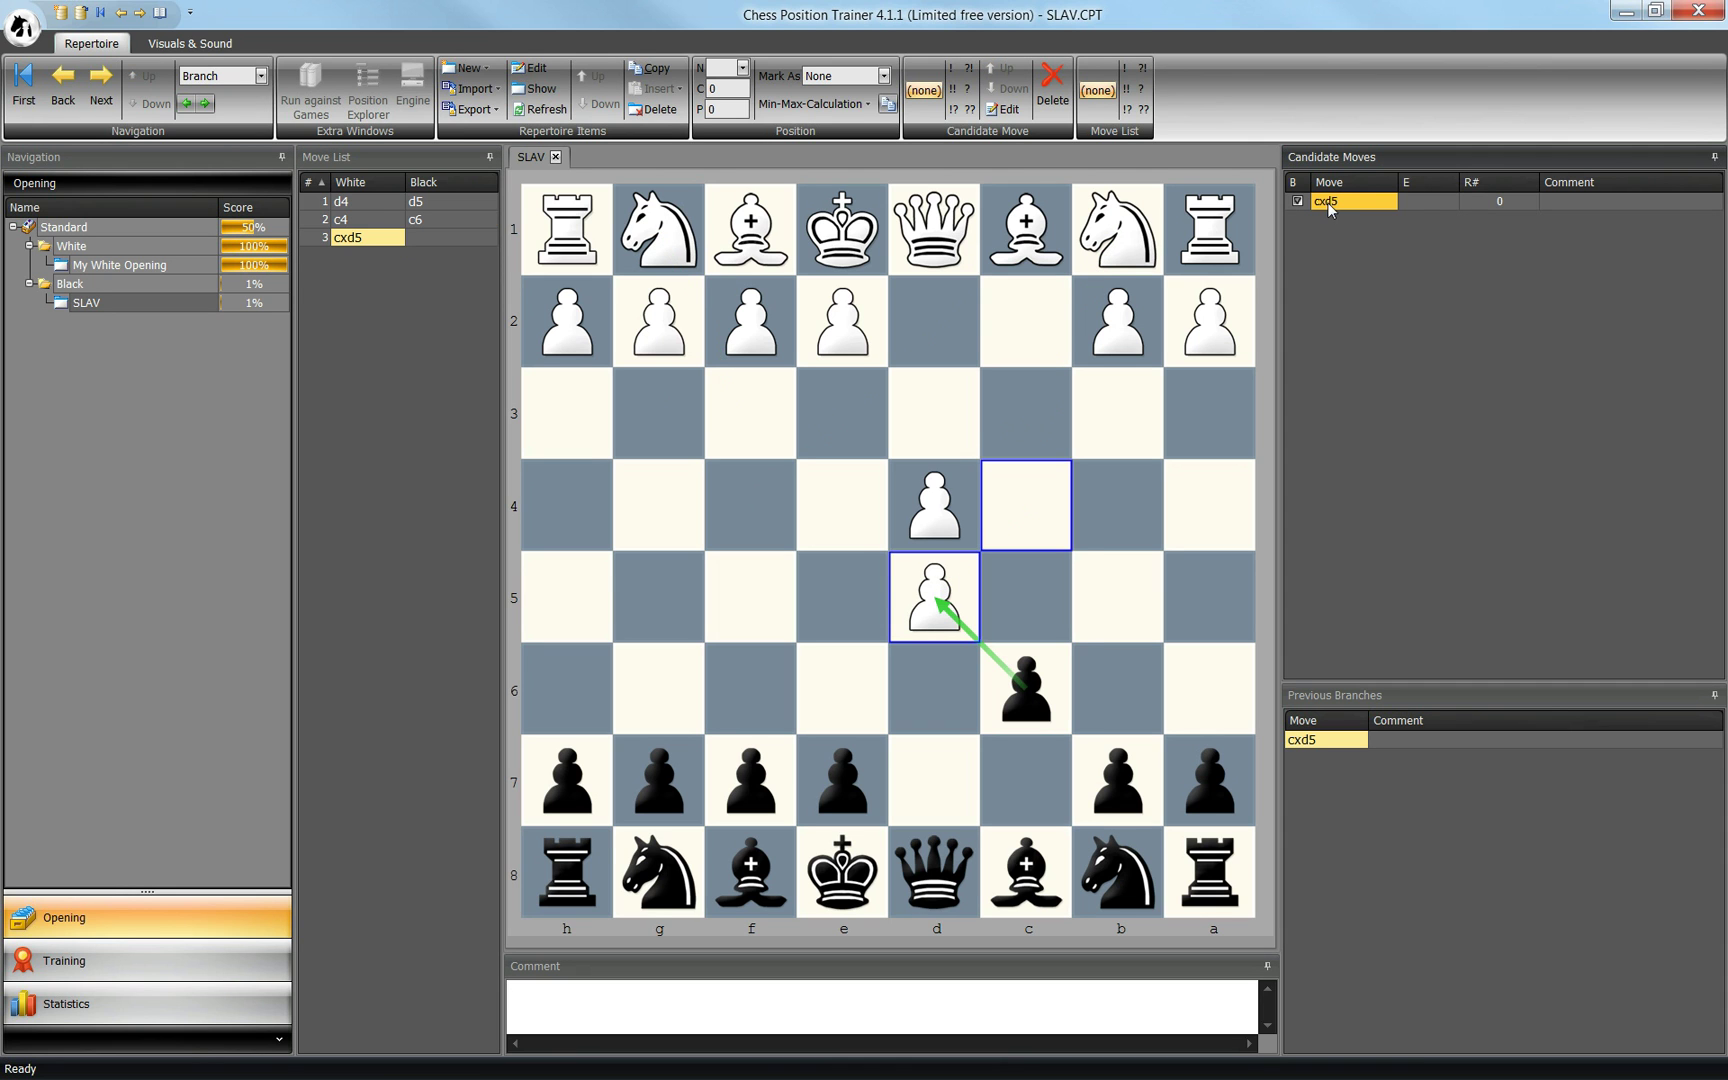
double_click(1327, 202)
double_click(1328, 202)
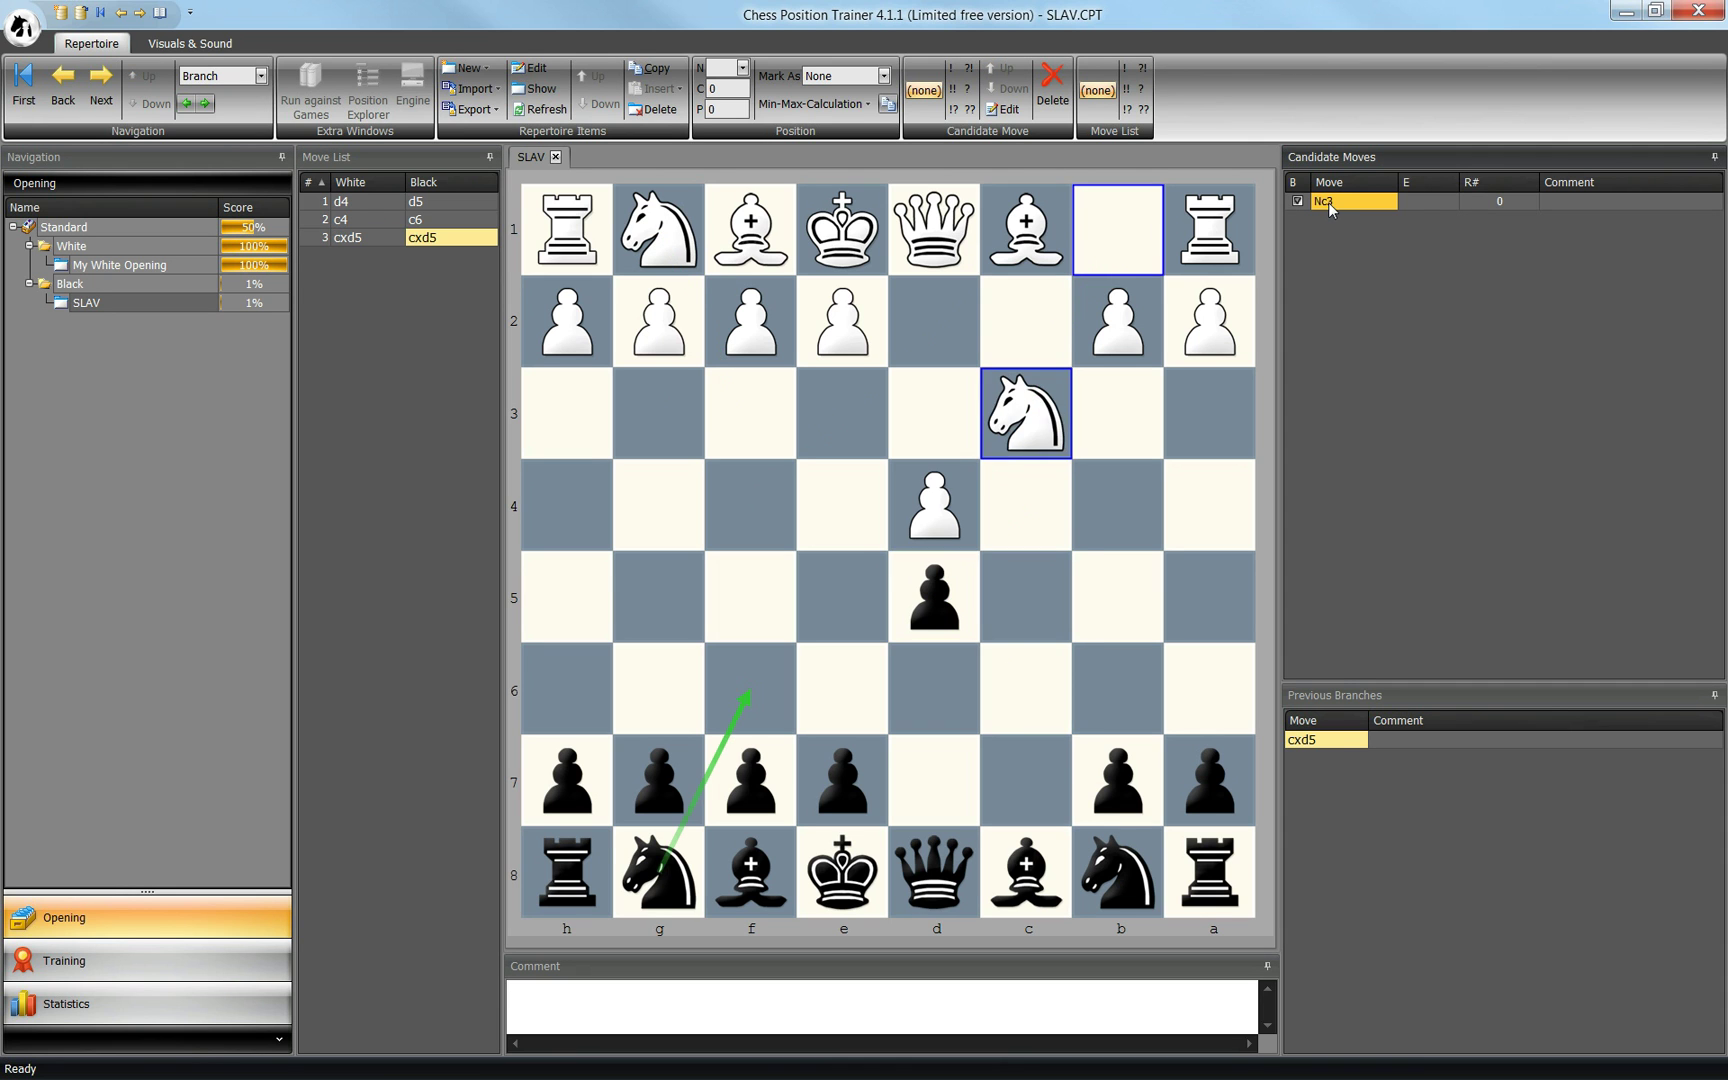
double_click(1328, 202)
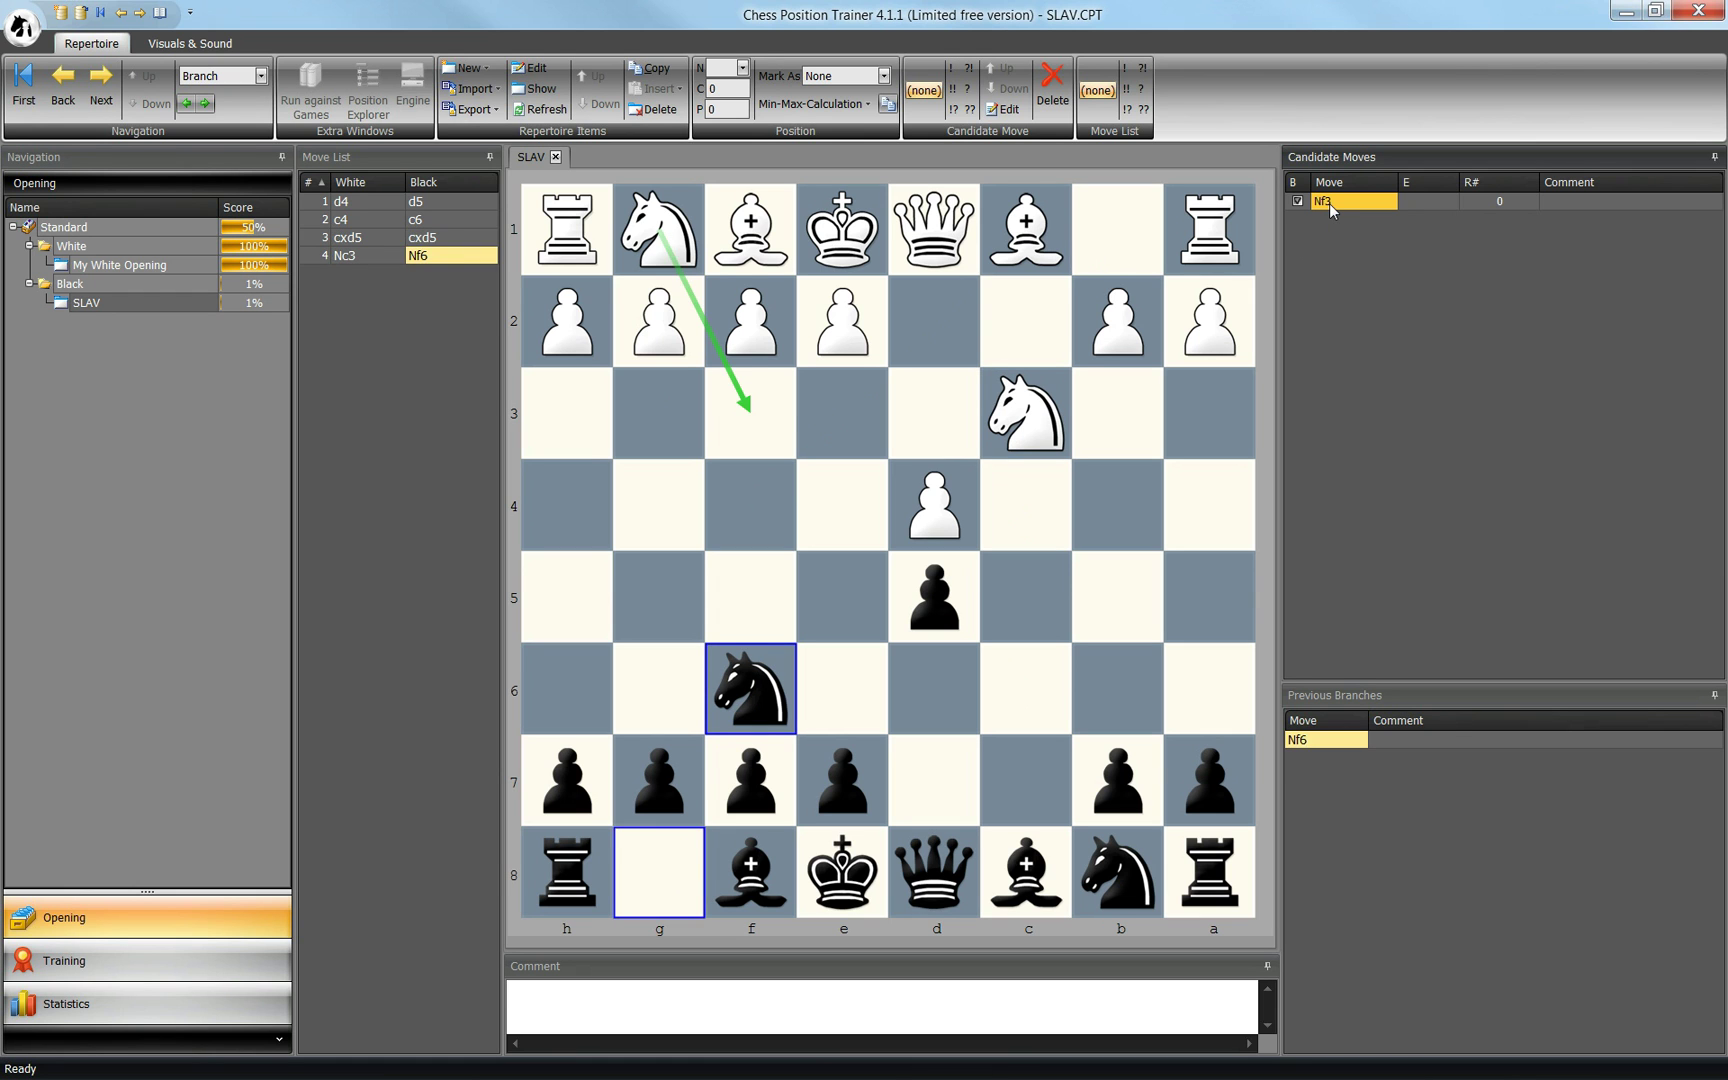
Continue the SLAV line with 5.Nf3 Nc6 6.Bf4 Bf5 7.e3 e6
double_click(1328, 202)
double_click(1328, 202)
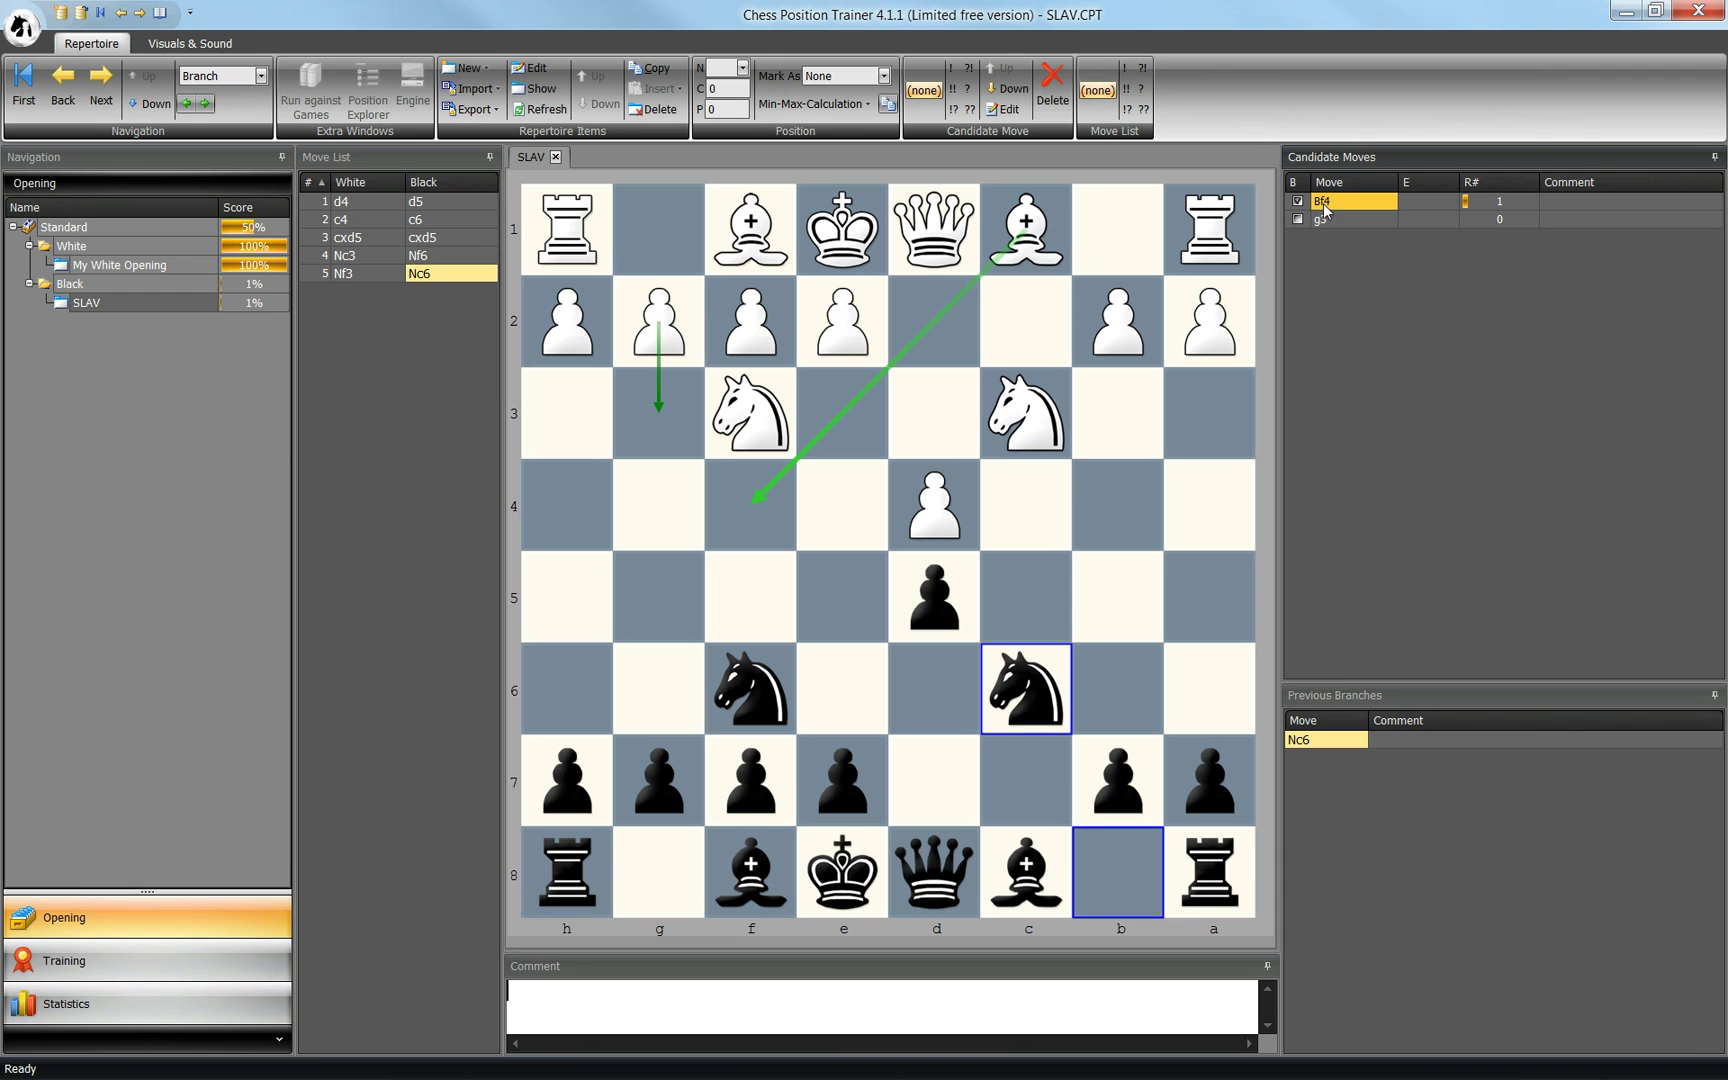
double_click(1325, 203)
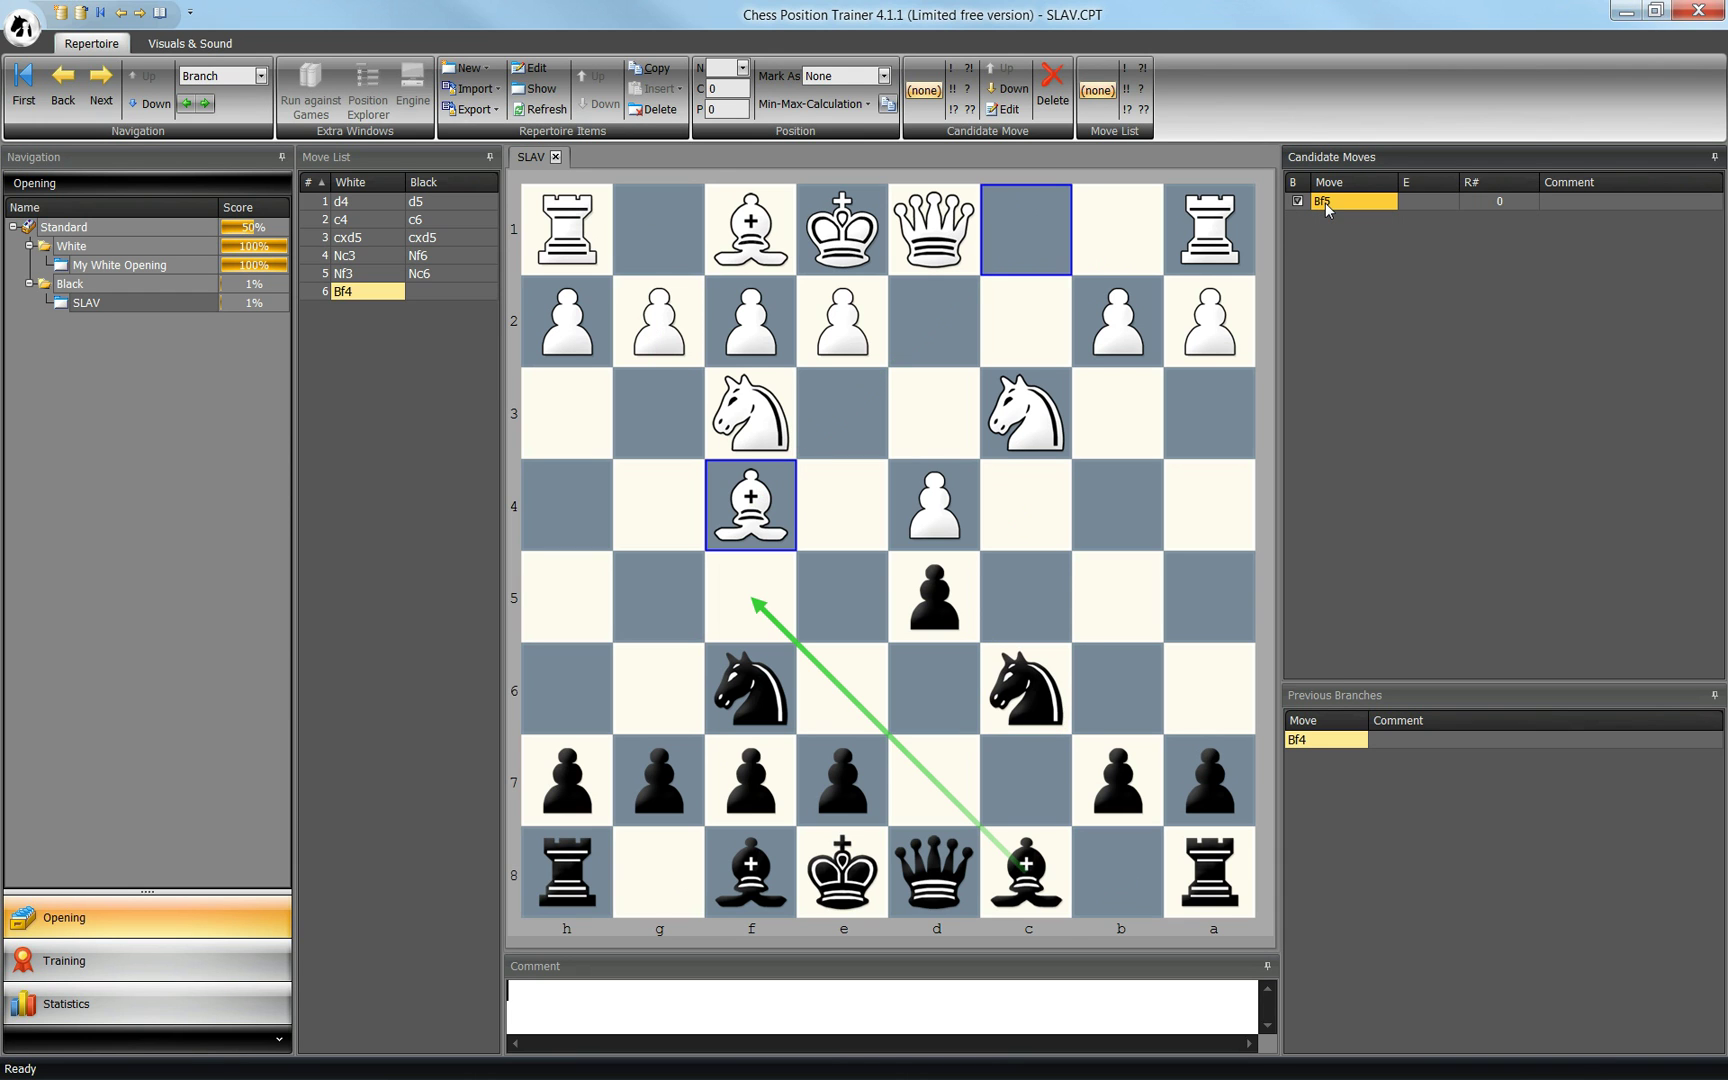
double_click(1328, 205)
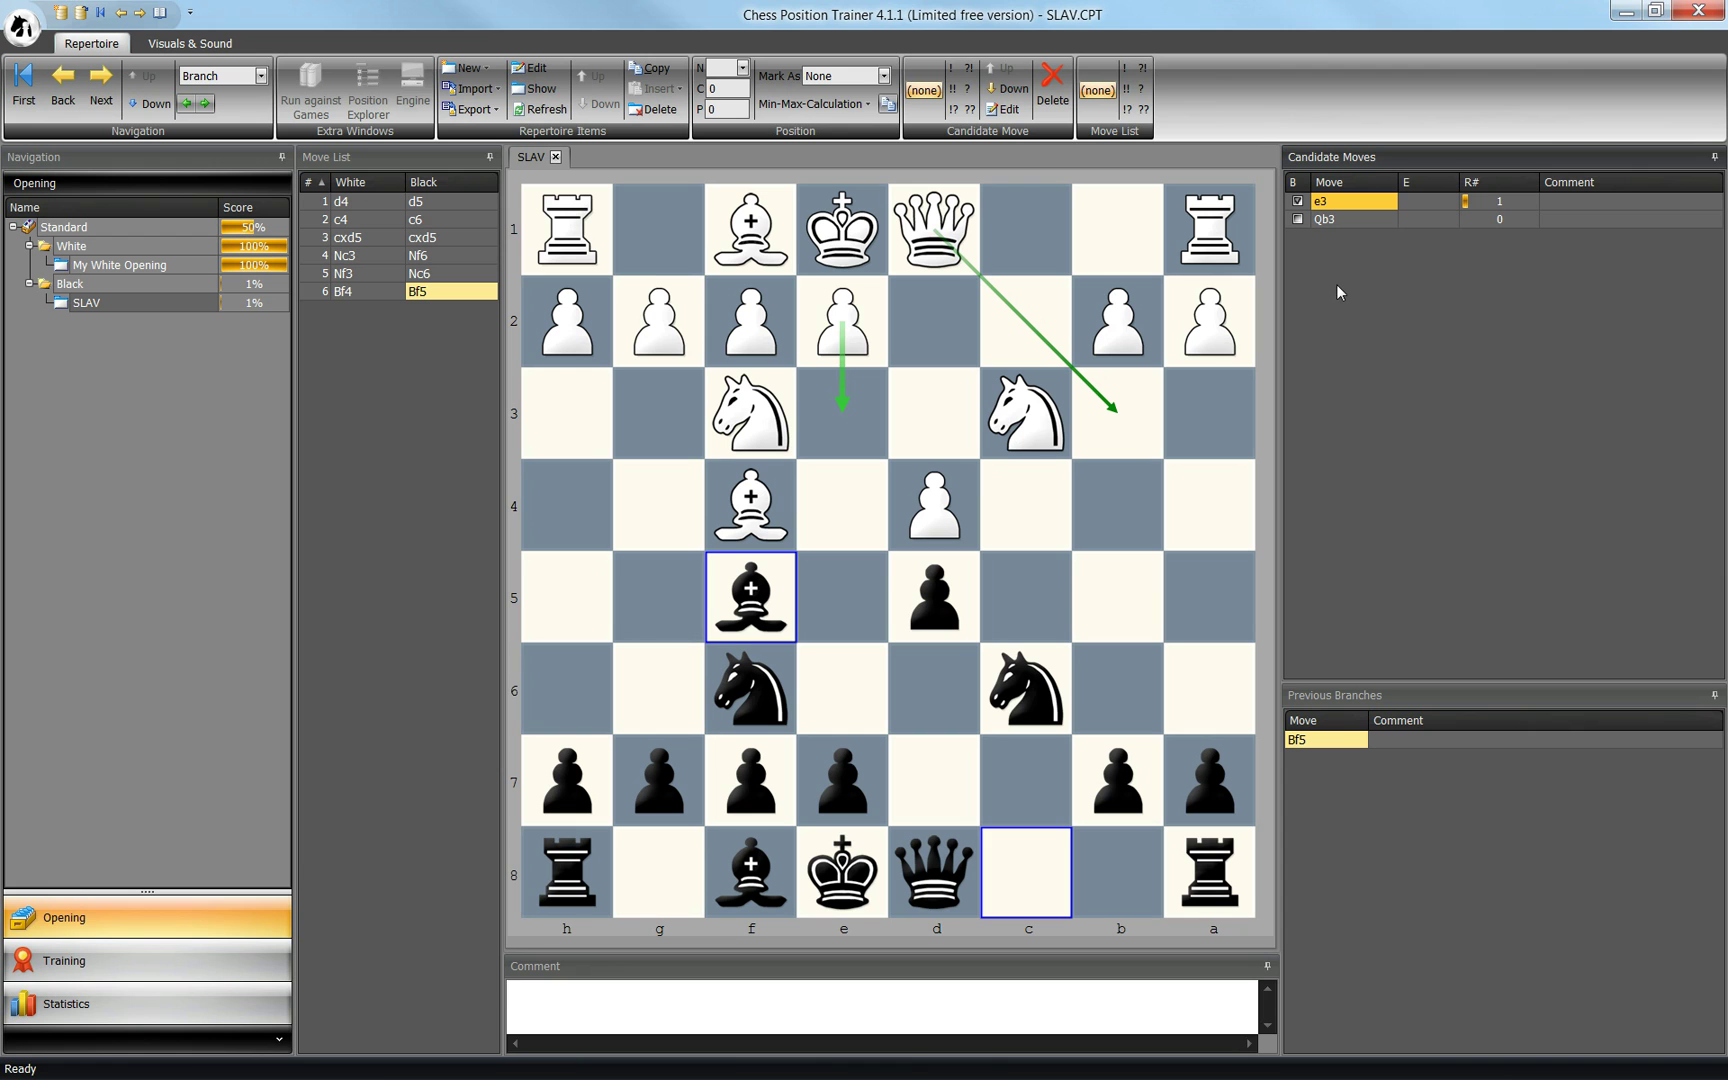
double_click(1323, 205)
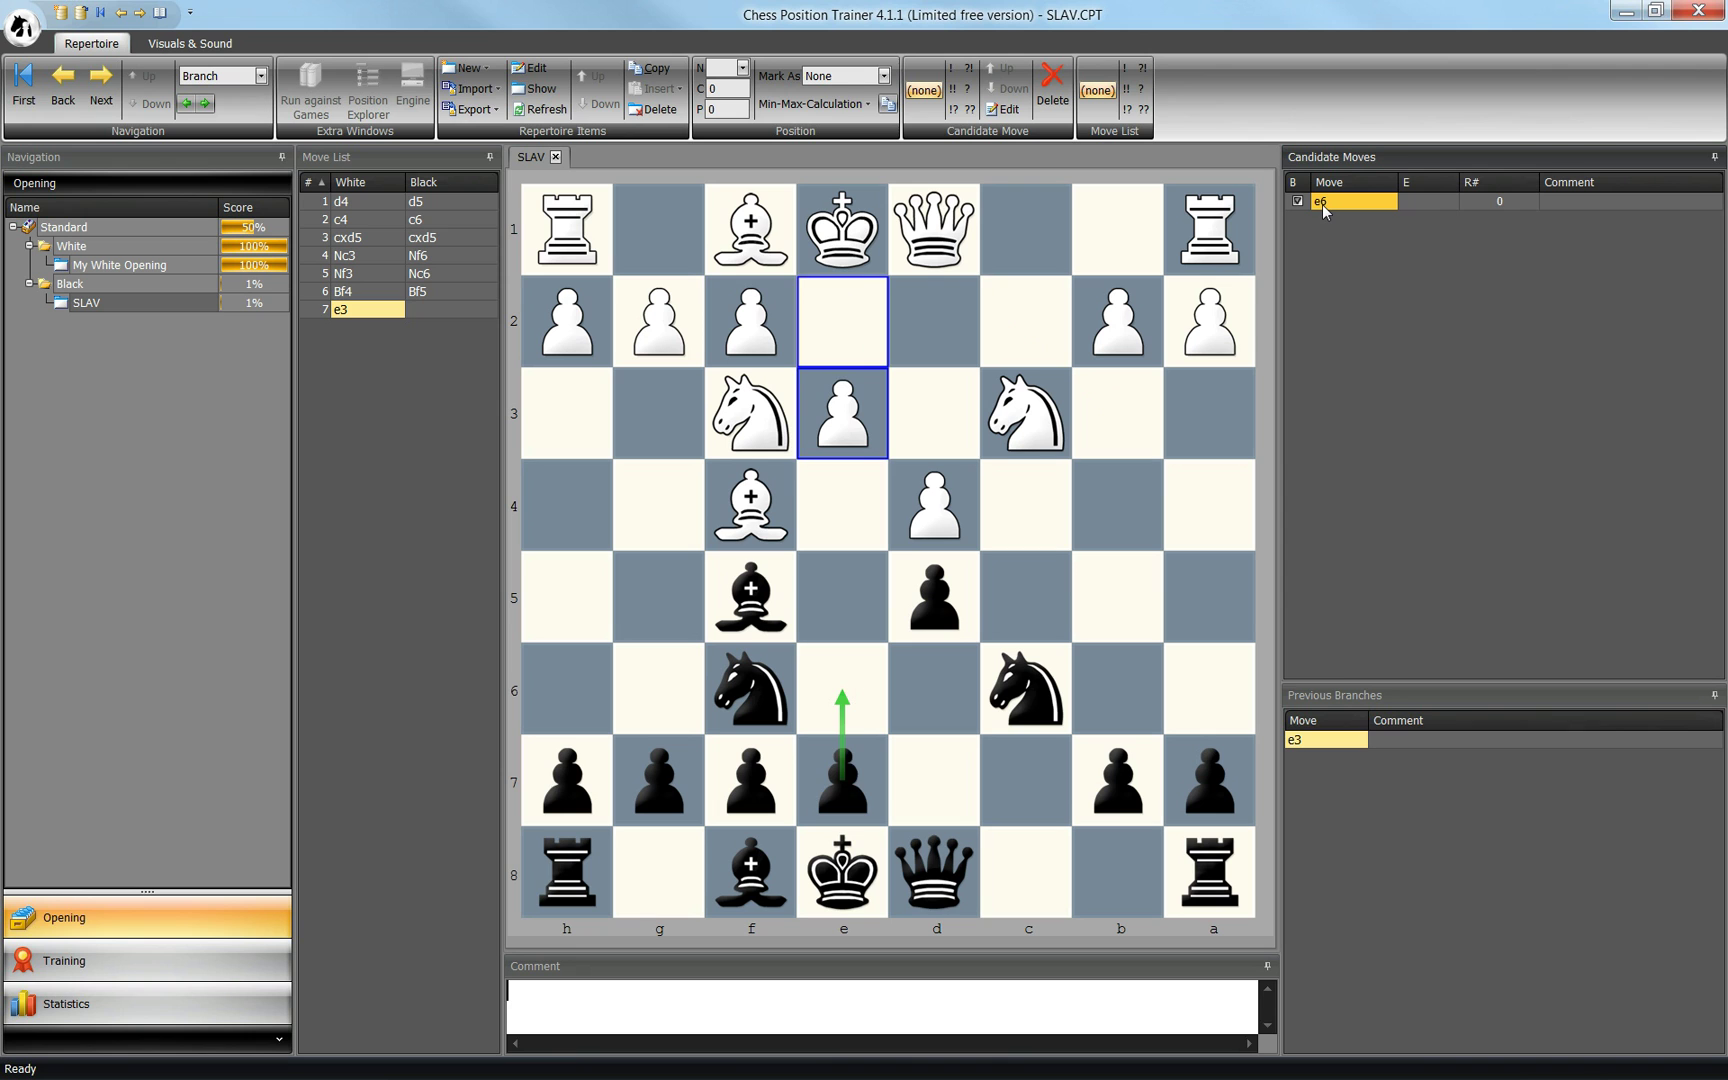
double_click(1324, 205)
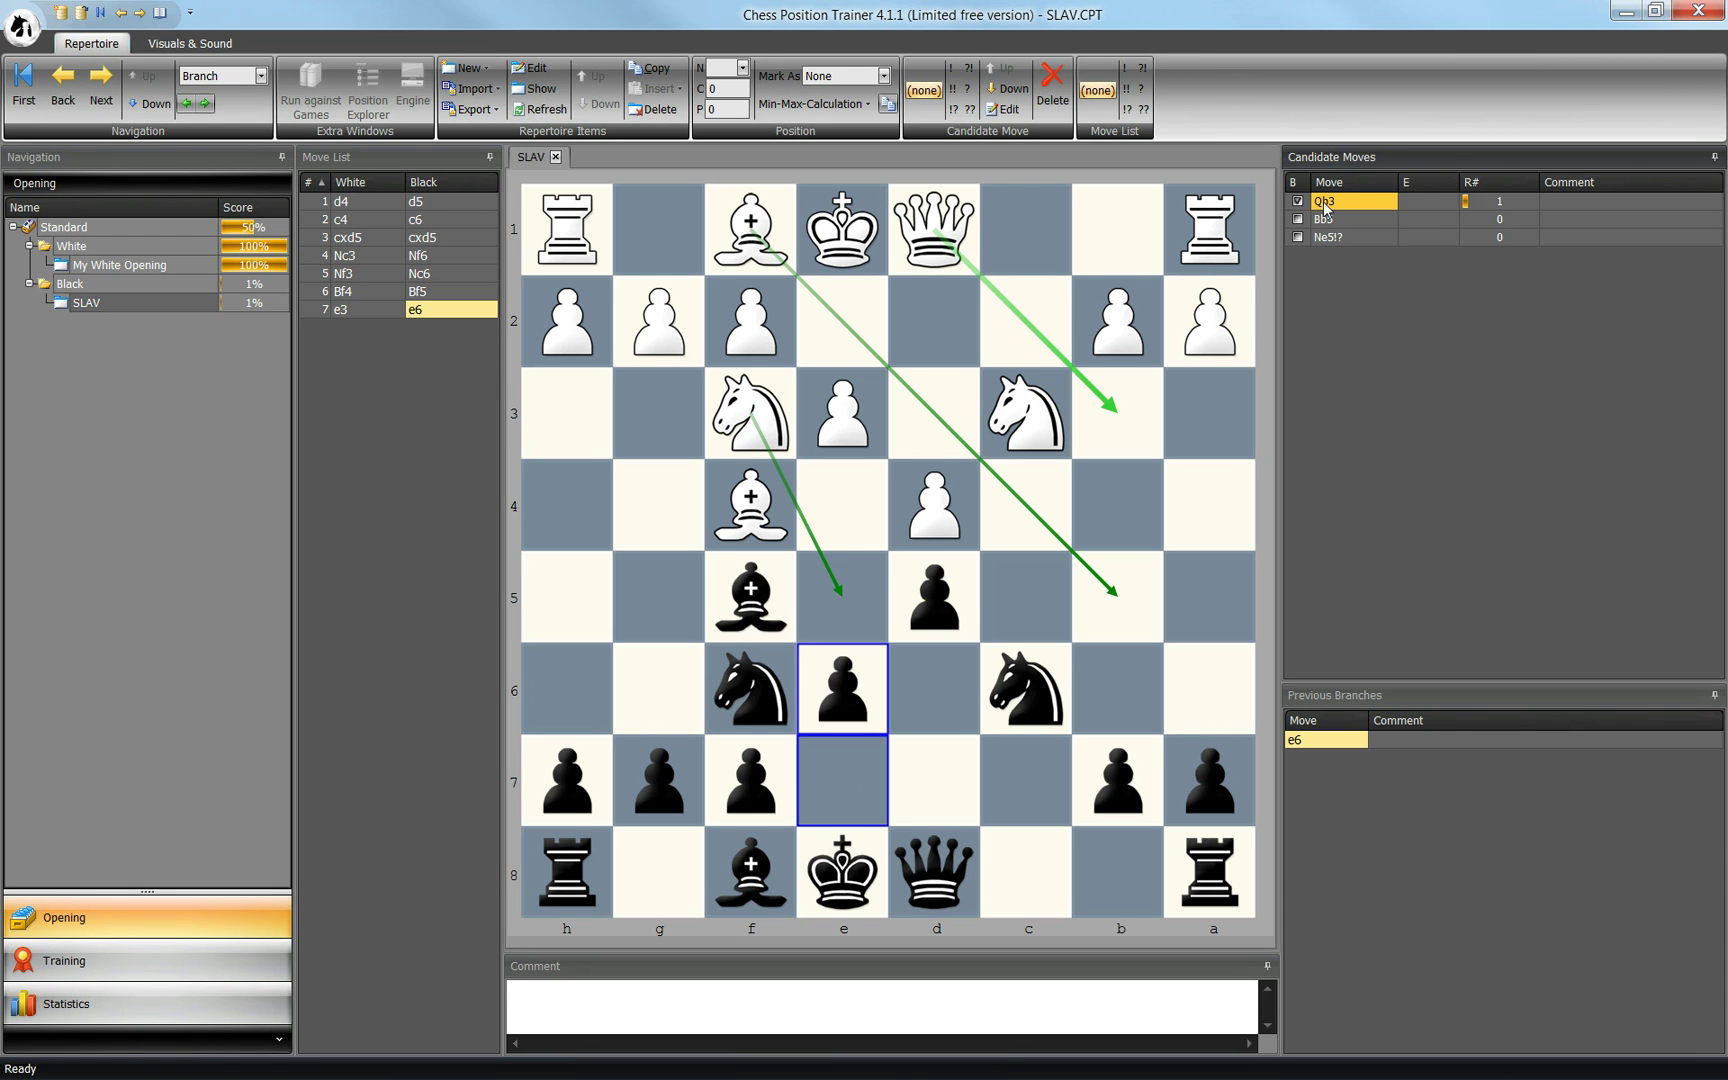
Glance at SLAV in Training, return to Opening, and bring up the Bb5 candidate's context menu
click(75, 980)
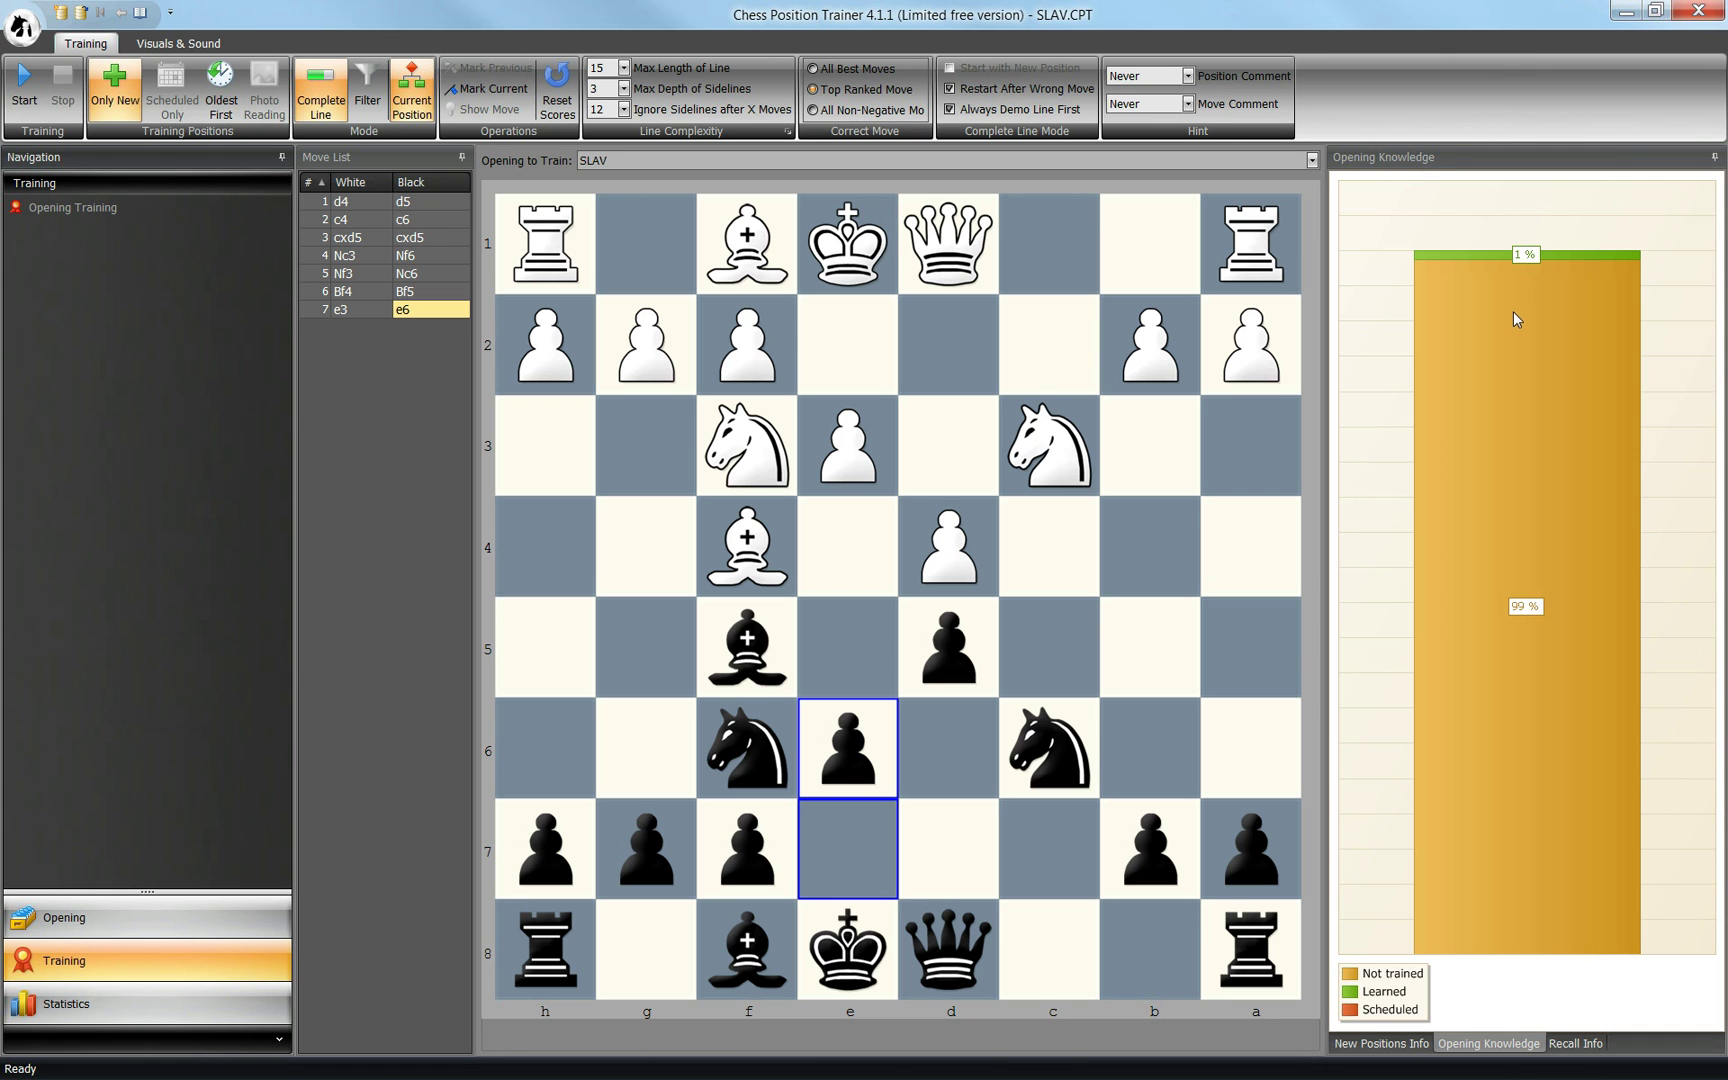
click(123, 915)
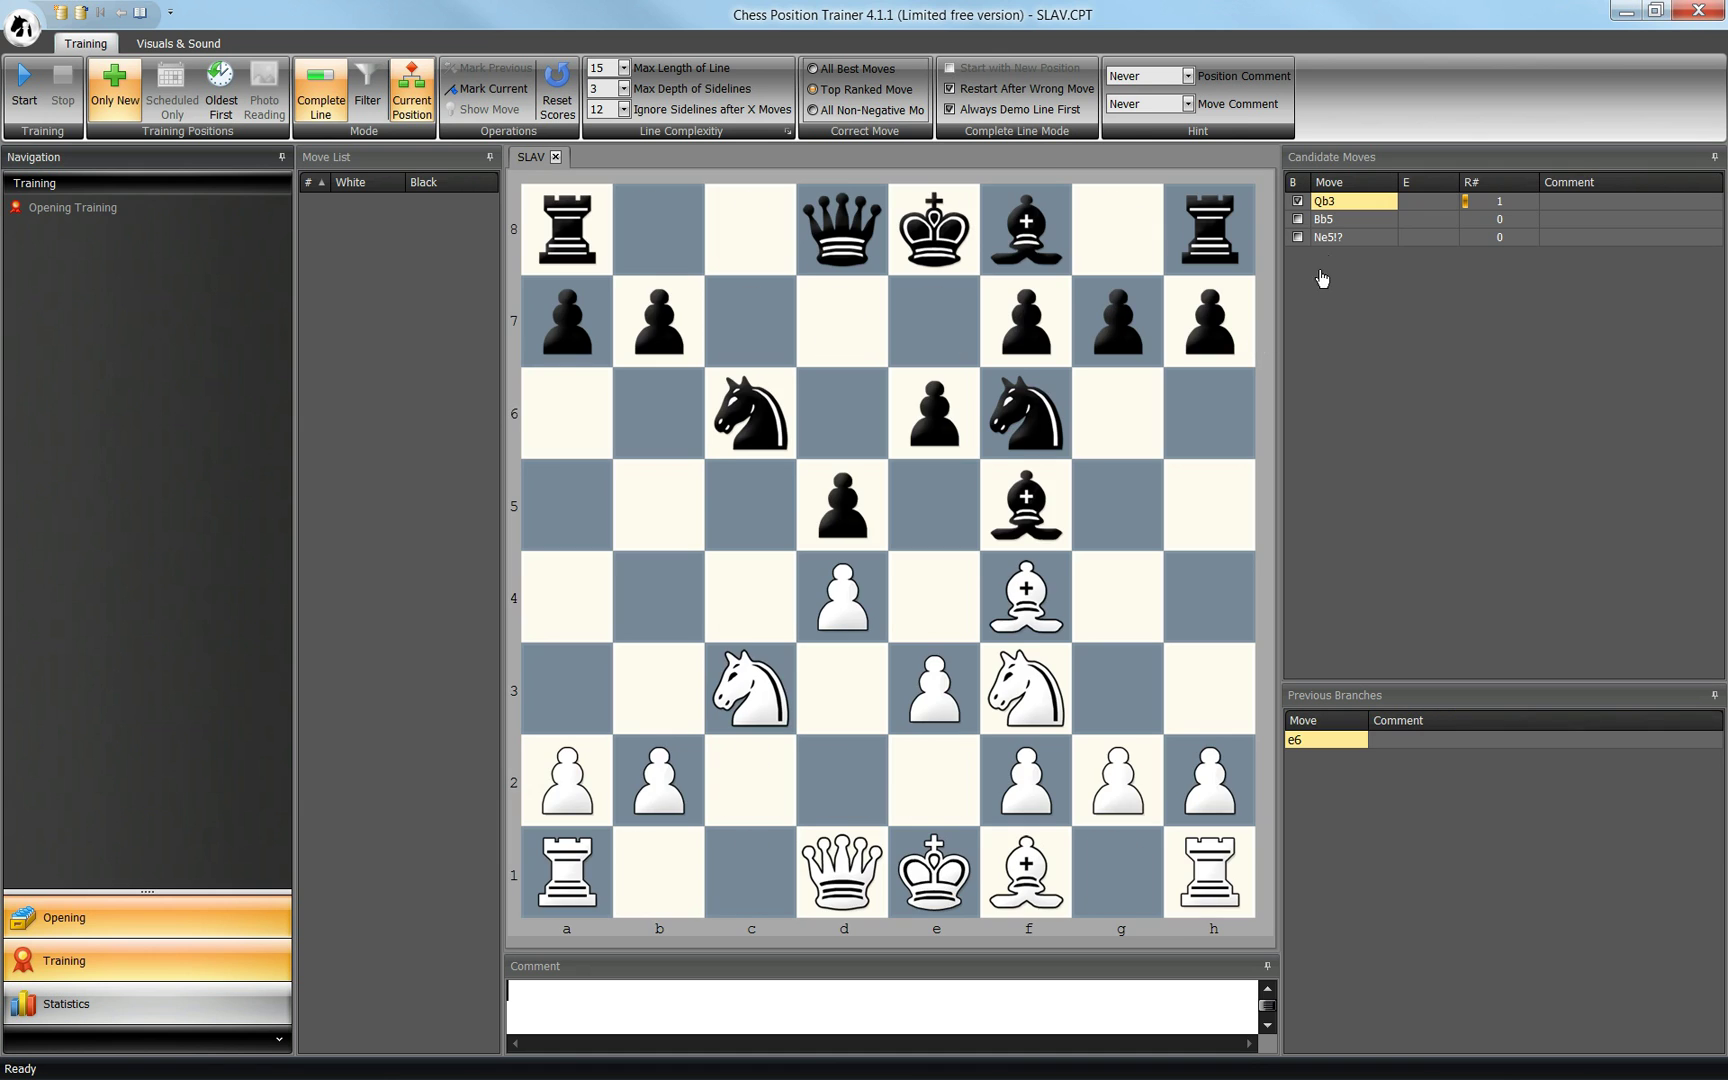
click(1297, 218)
click(1297, 202)
click(1322, 219)
right_click(1322, 218)
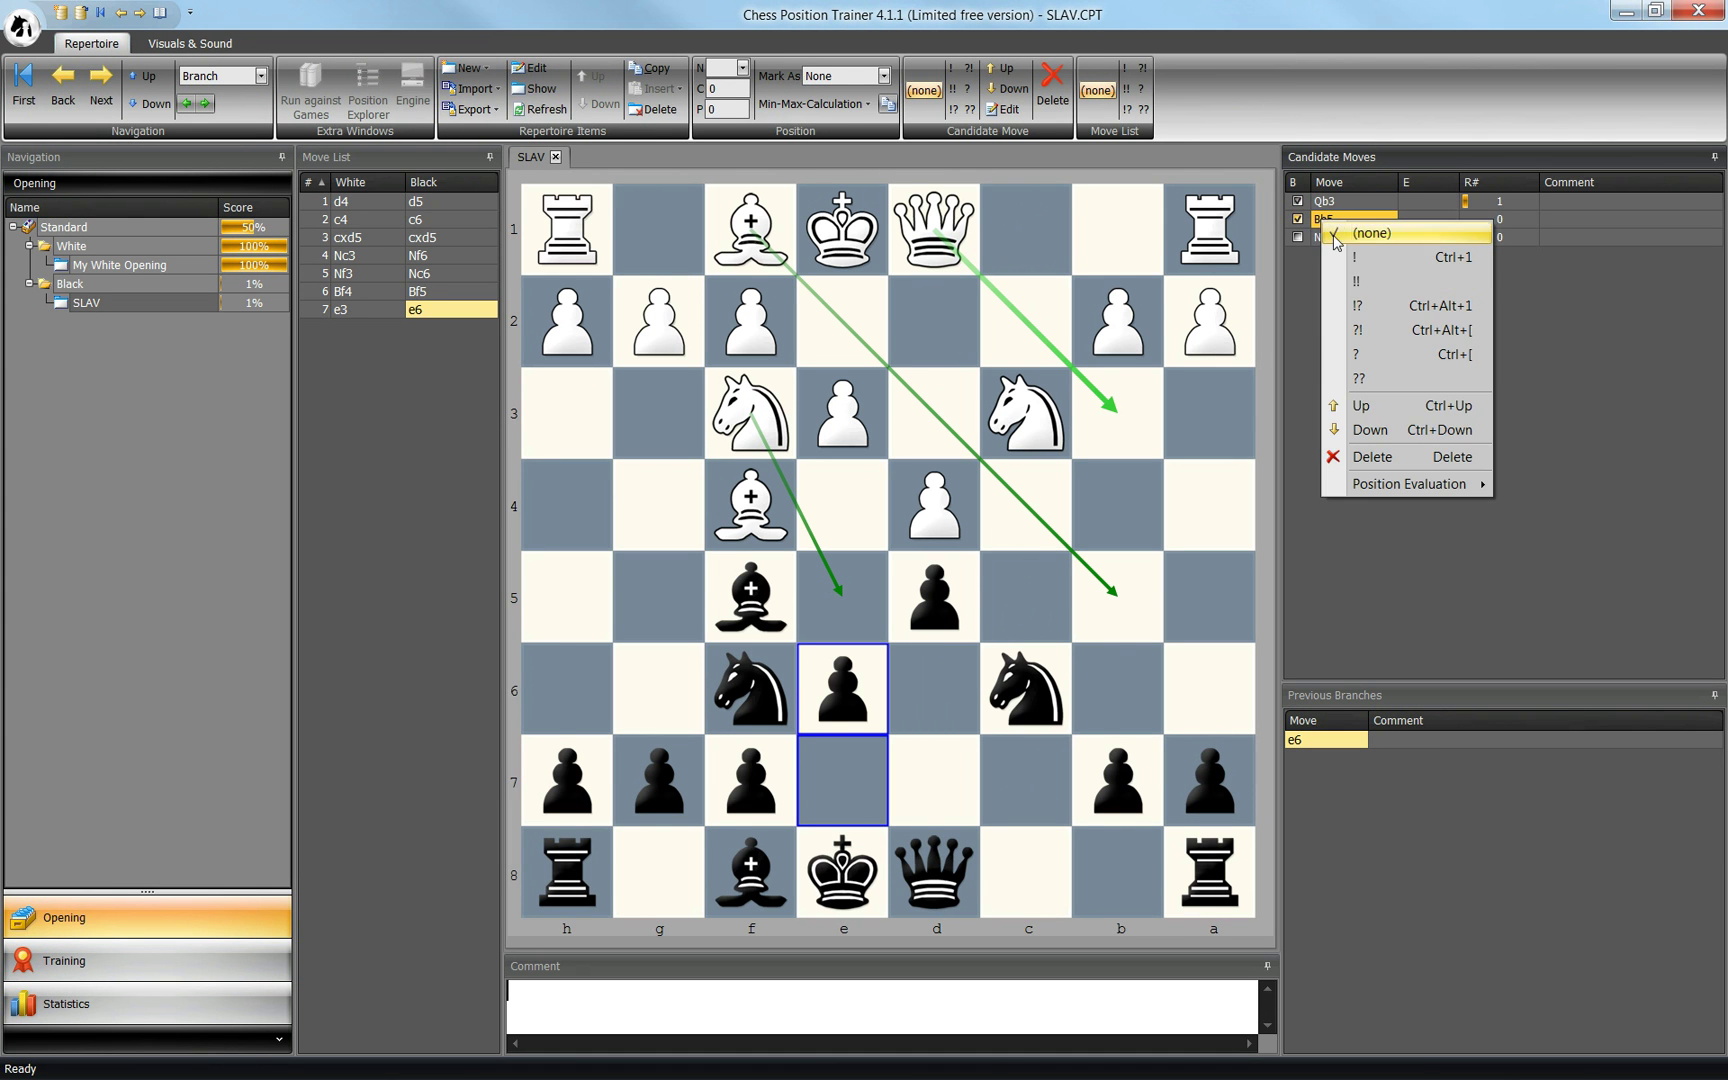
Play 8.Bb5 from the candidate moves to extend the SLAV line after 7...e6
click(1385, 410)
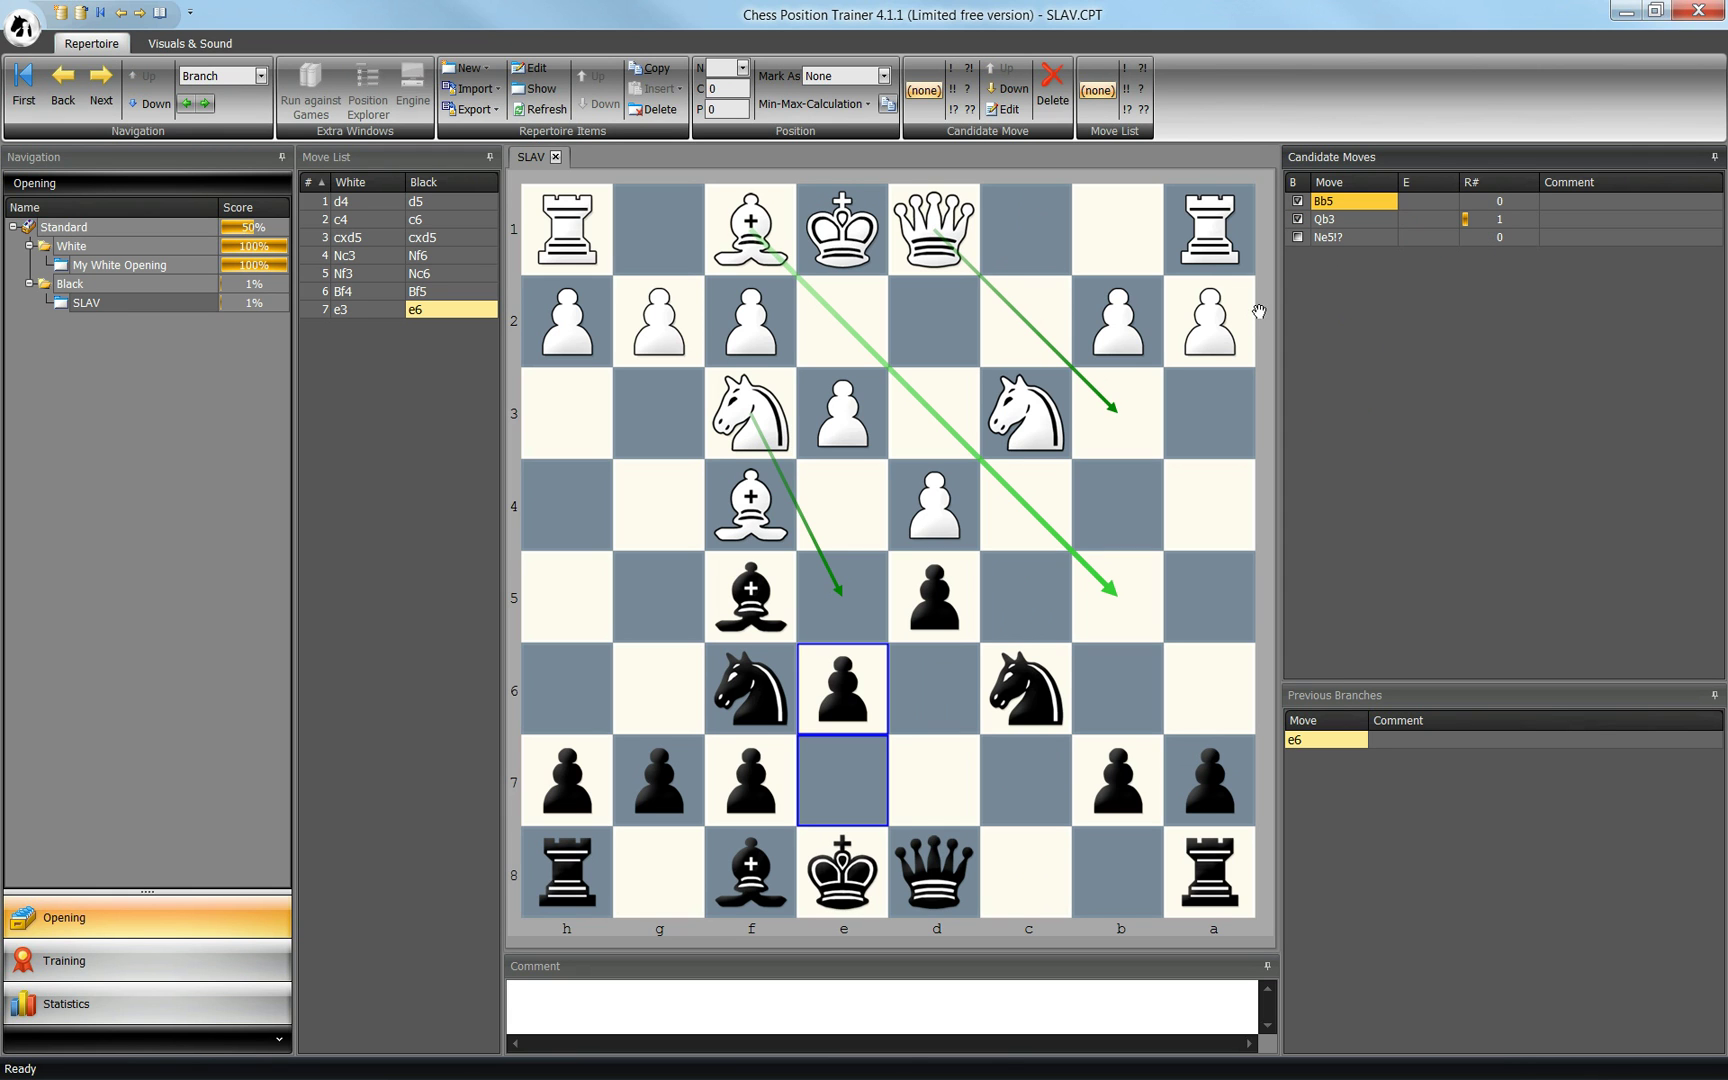
double_click(1331, 203)
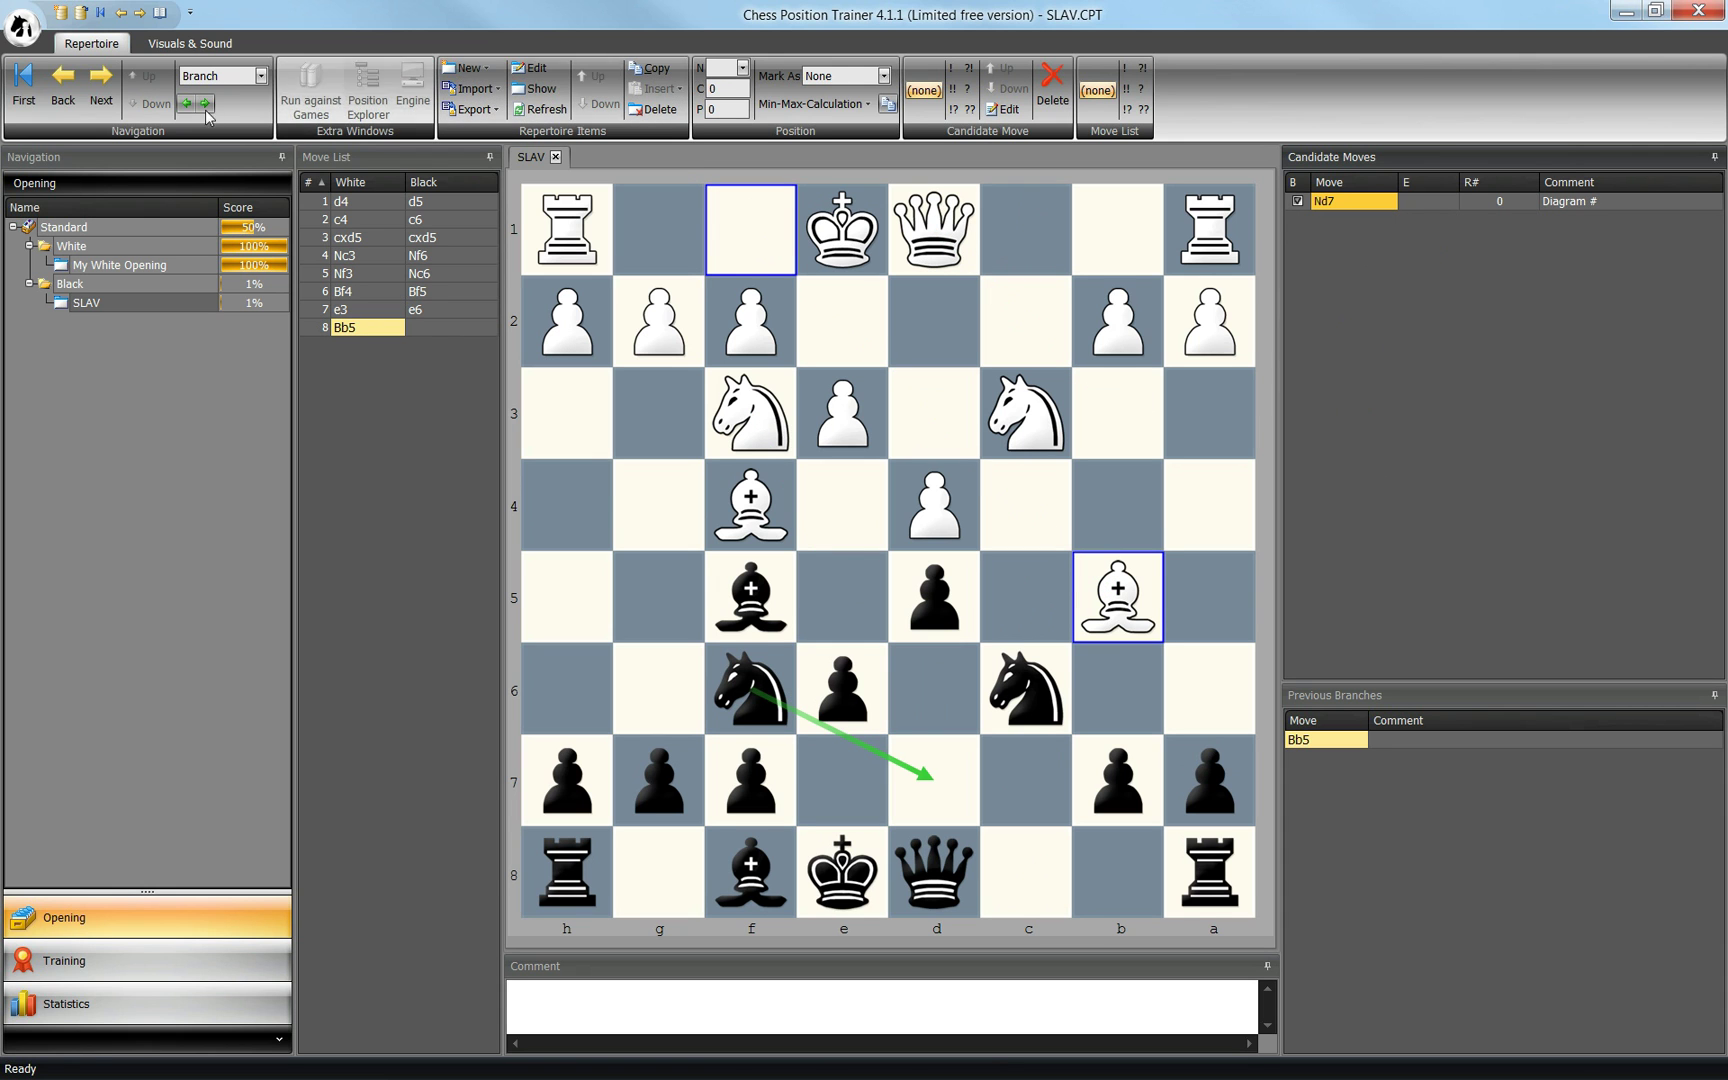
click(130, 960)
Start SLAV opening training in Current Position mode
click(104, 964)
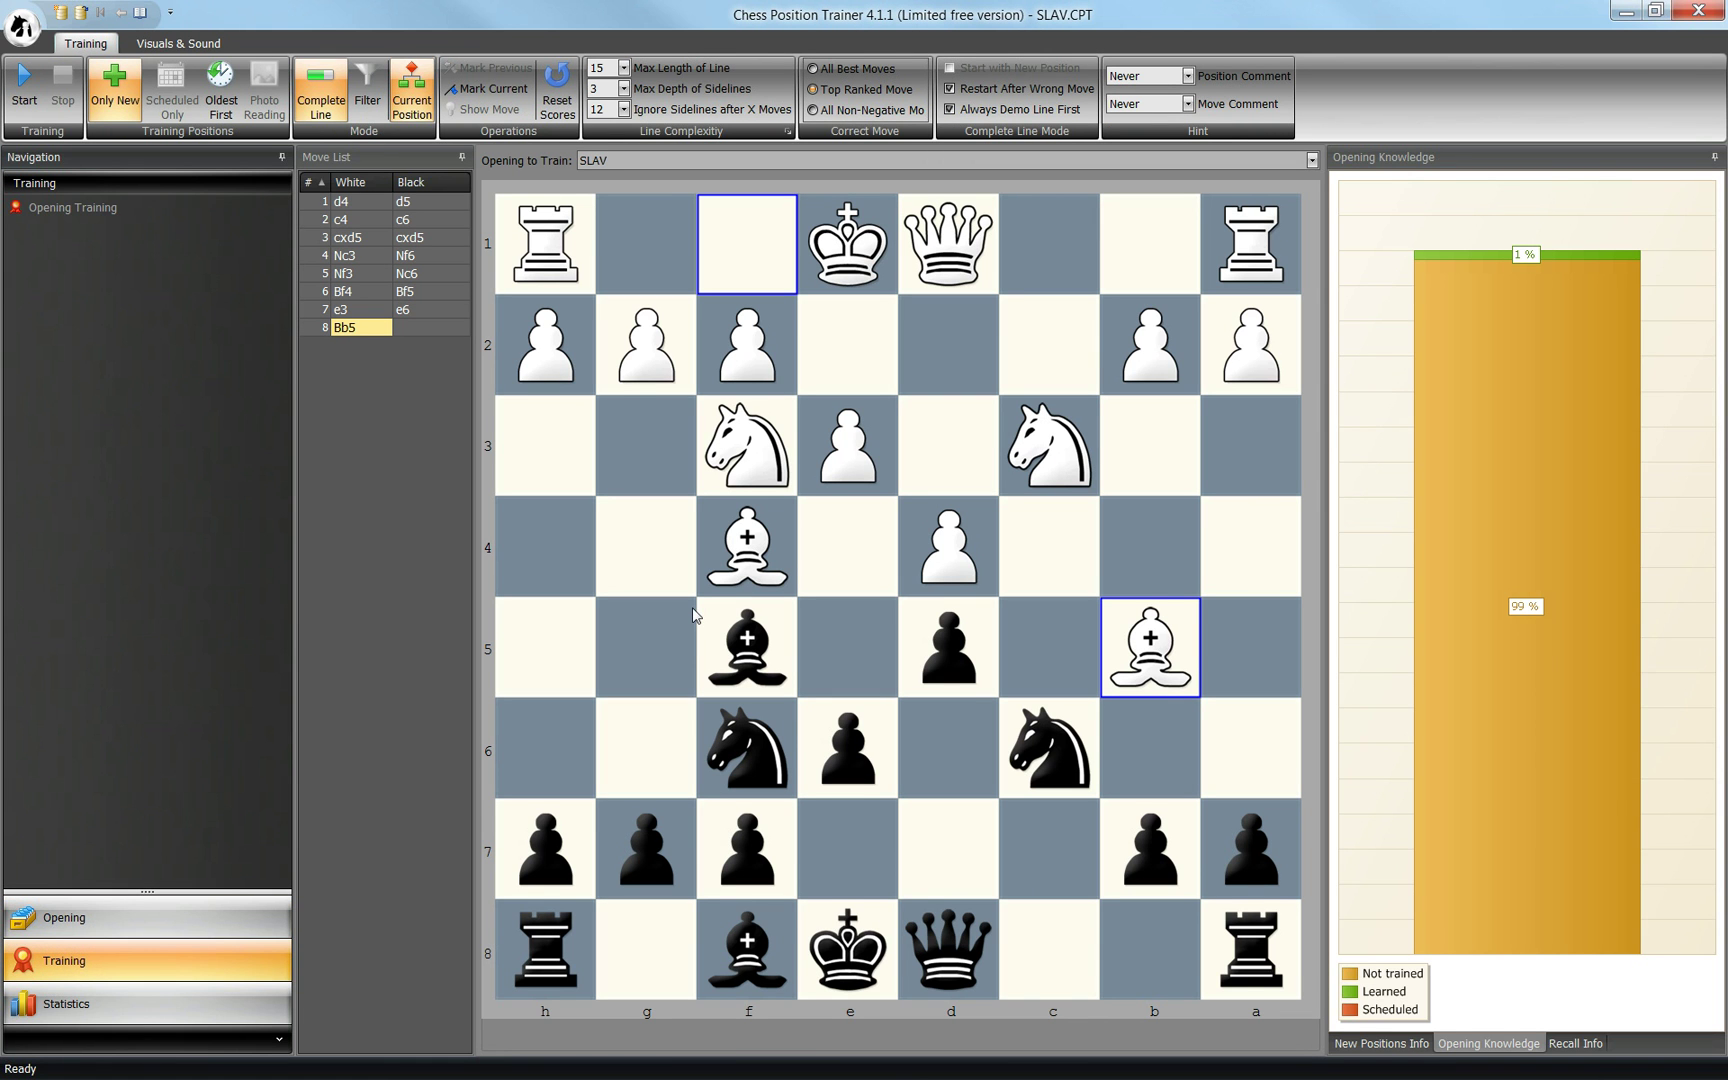
click(411, 92)
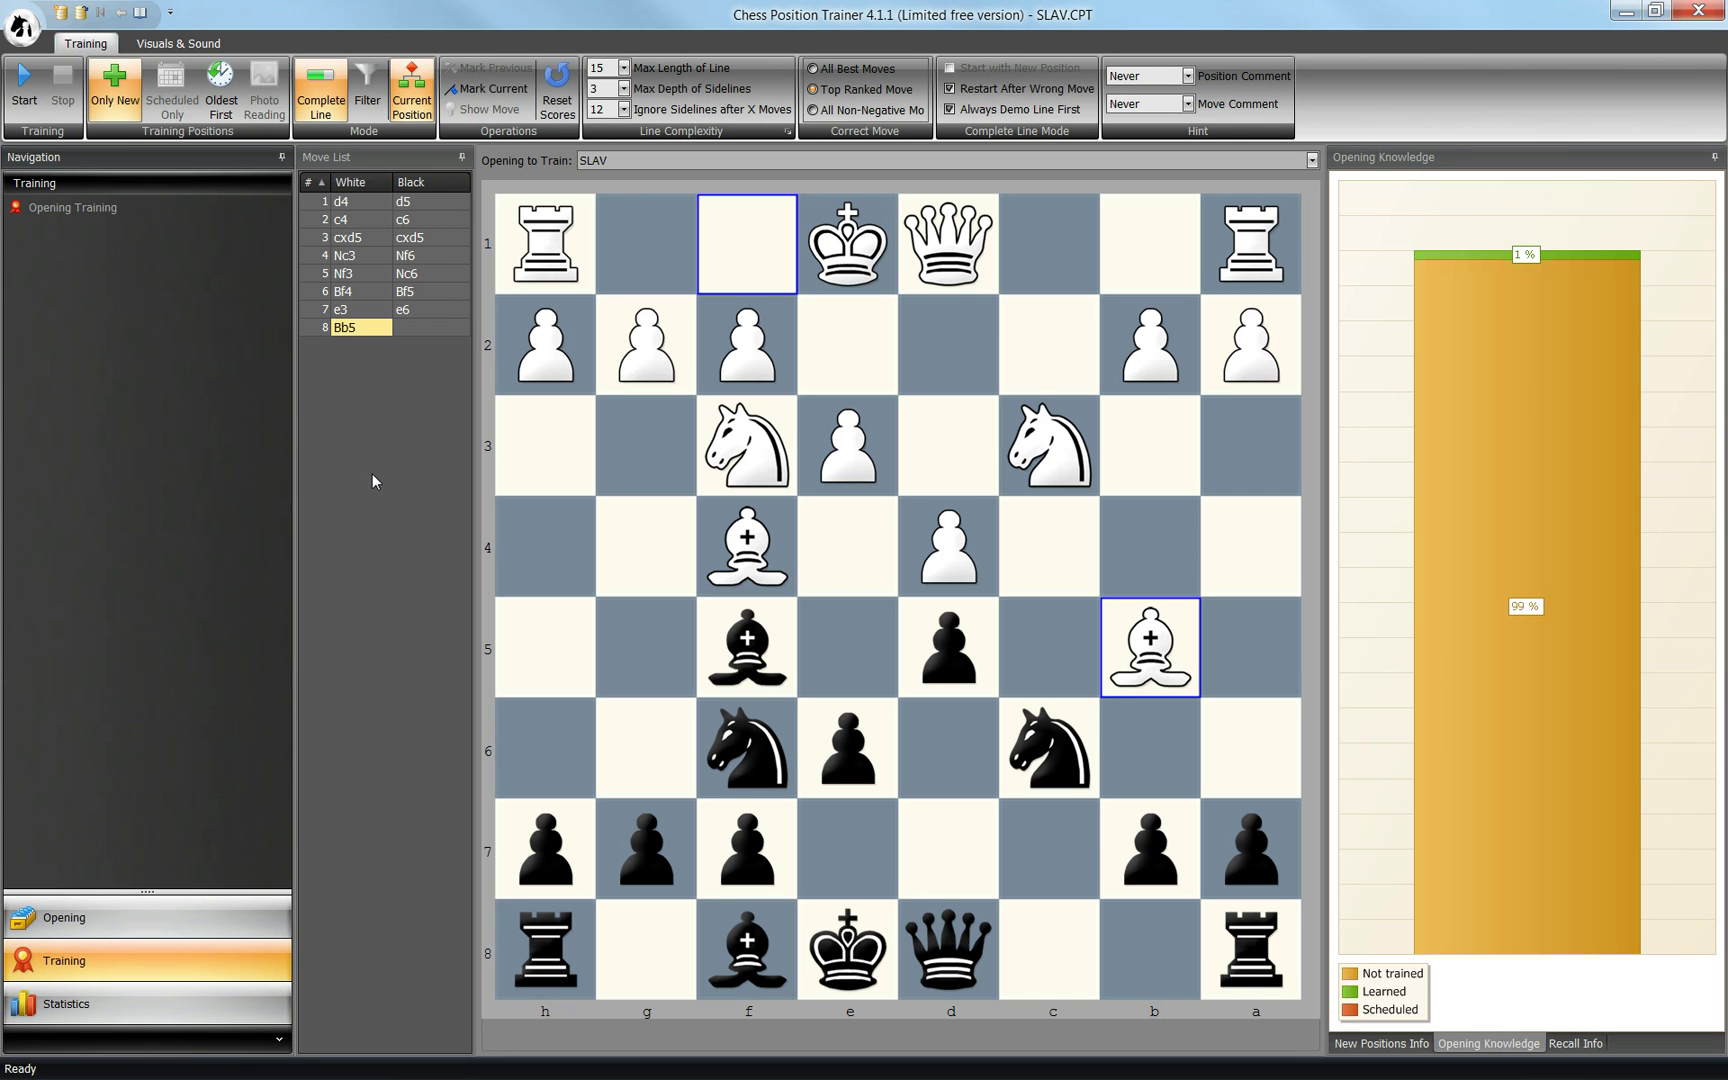
click(25, 97)
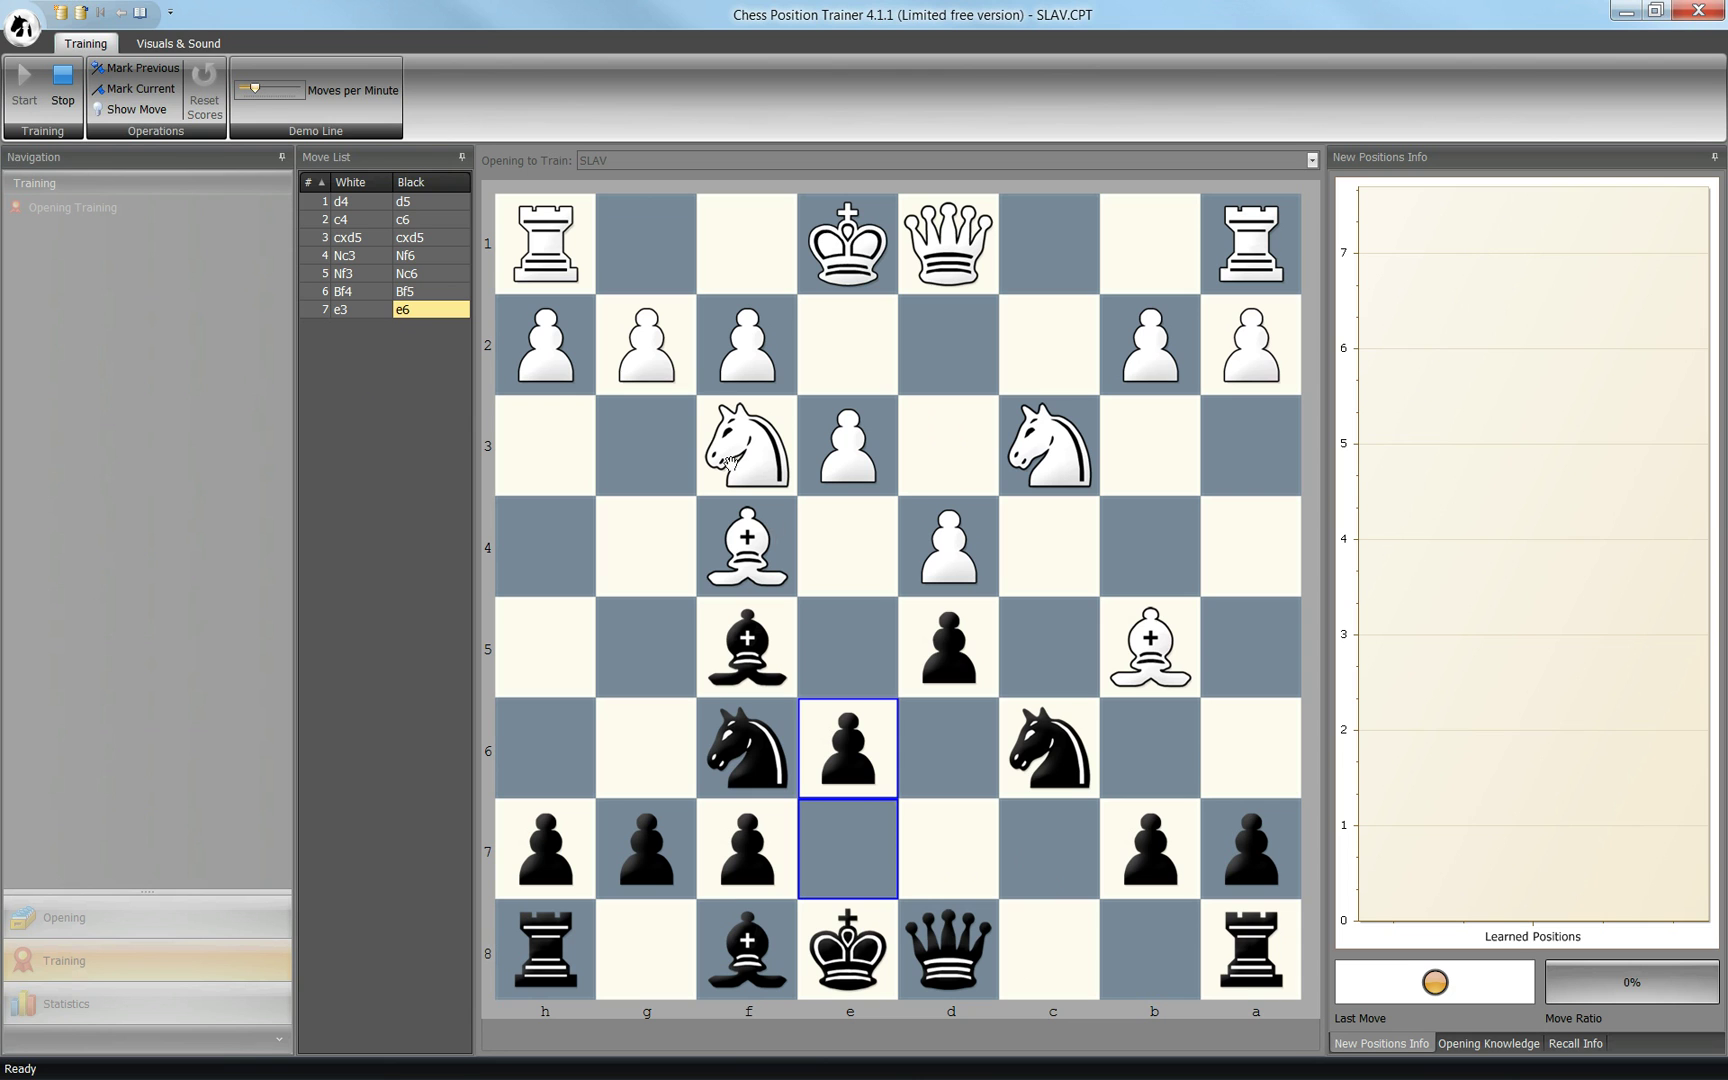
Answer the training line as Black with Nd7, Rc8, Rxc6, Qc8 and Ra6
drag(729, 748, 942, 845)
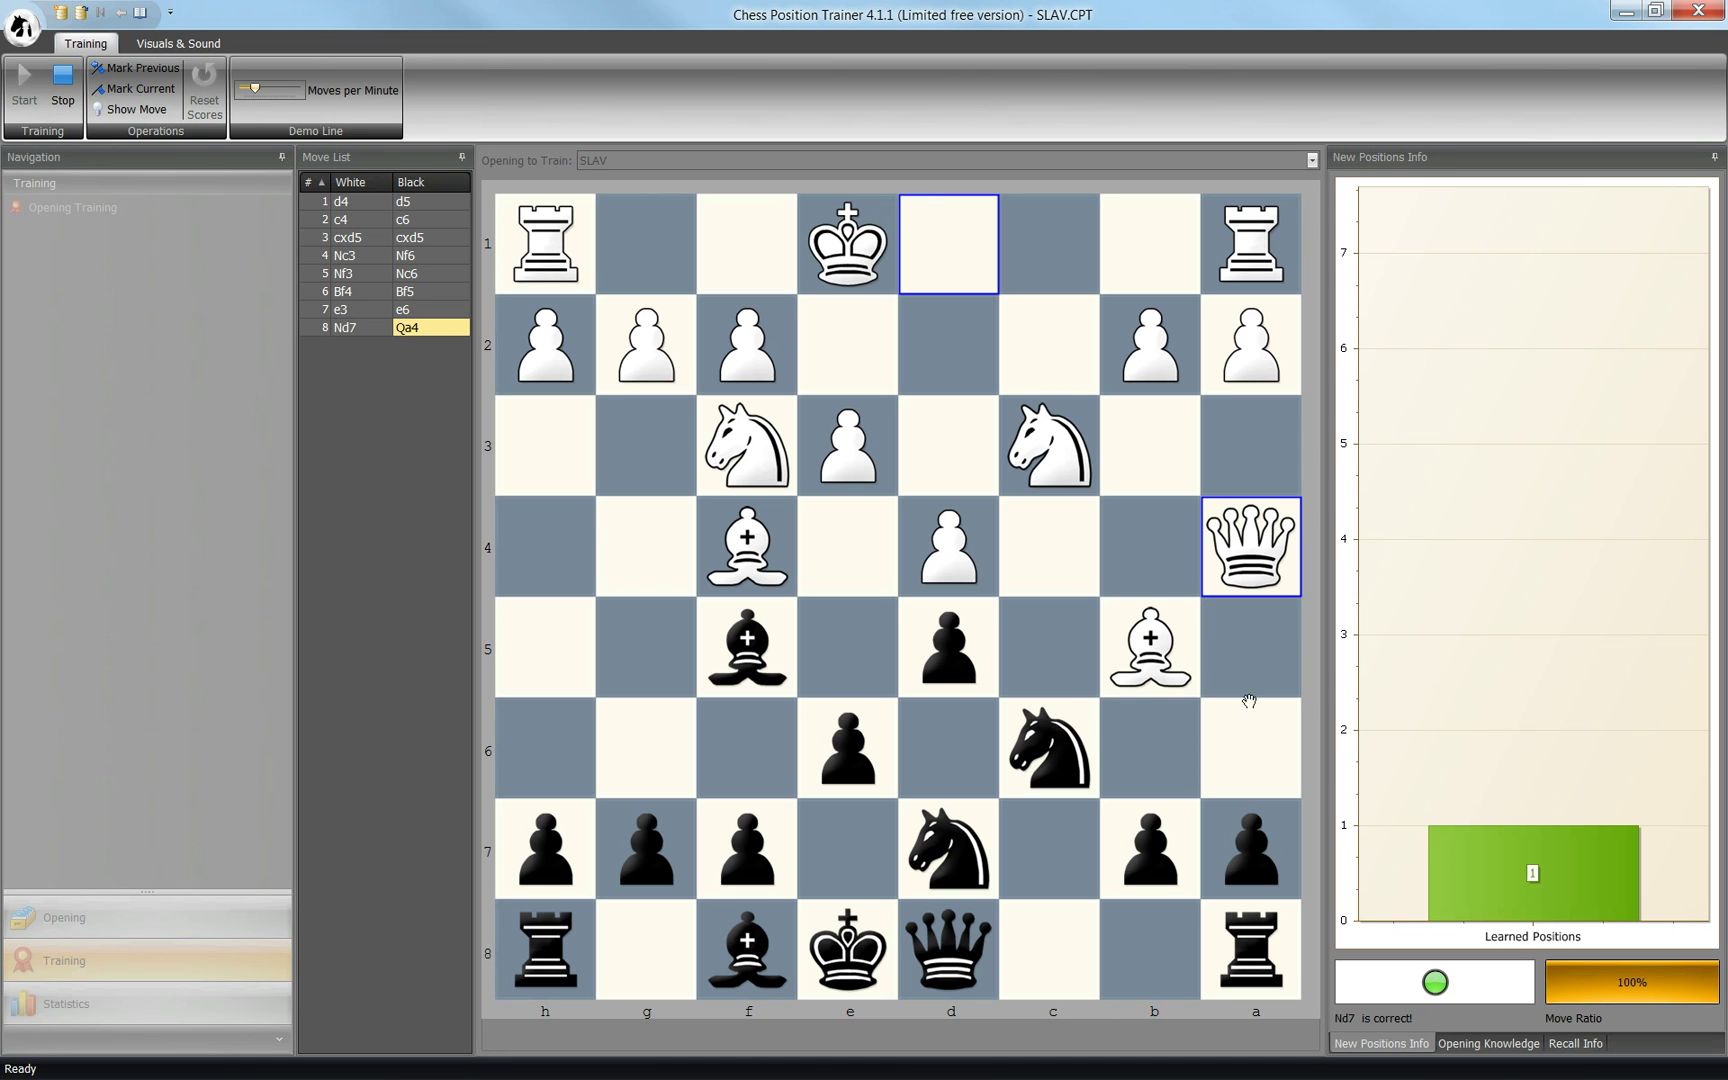
drag(1245, 958, 1040, 950)
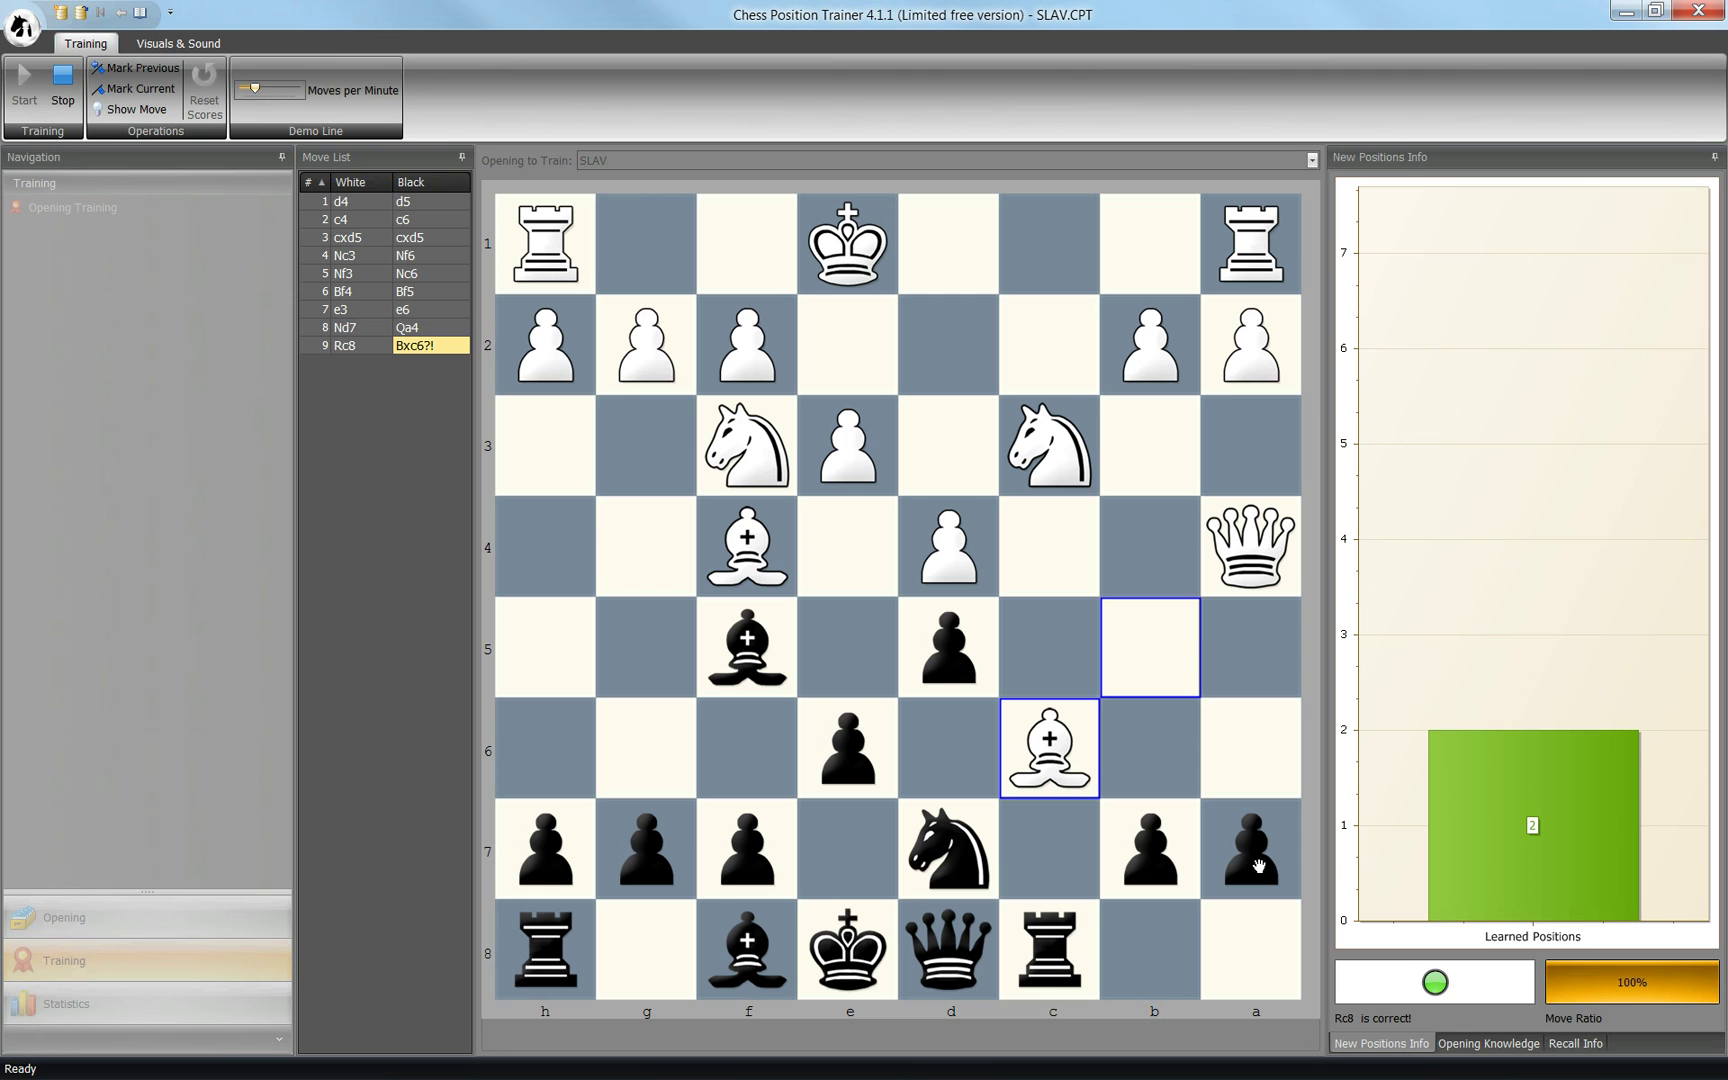
drag(1048, 964, 1050, 740)
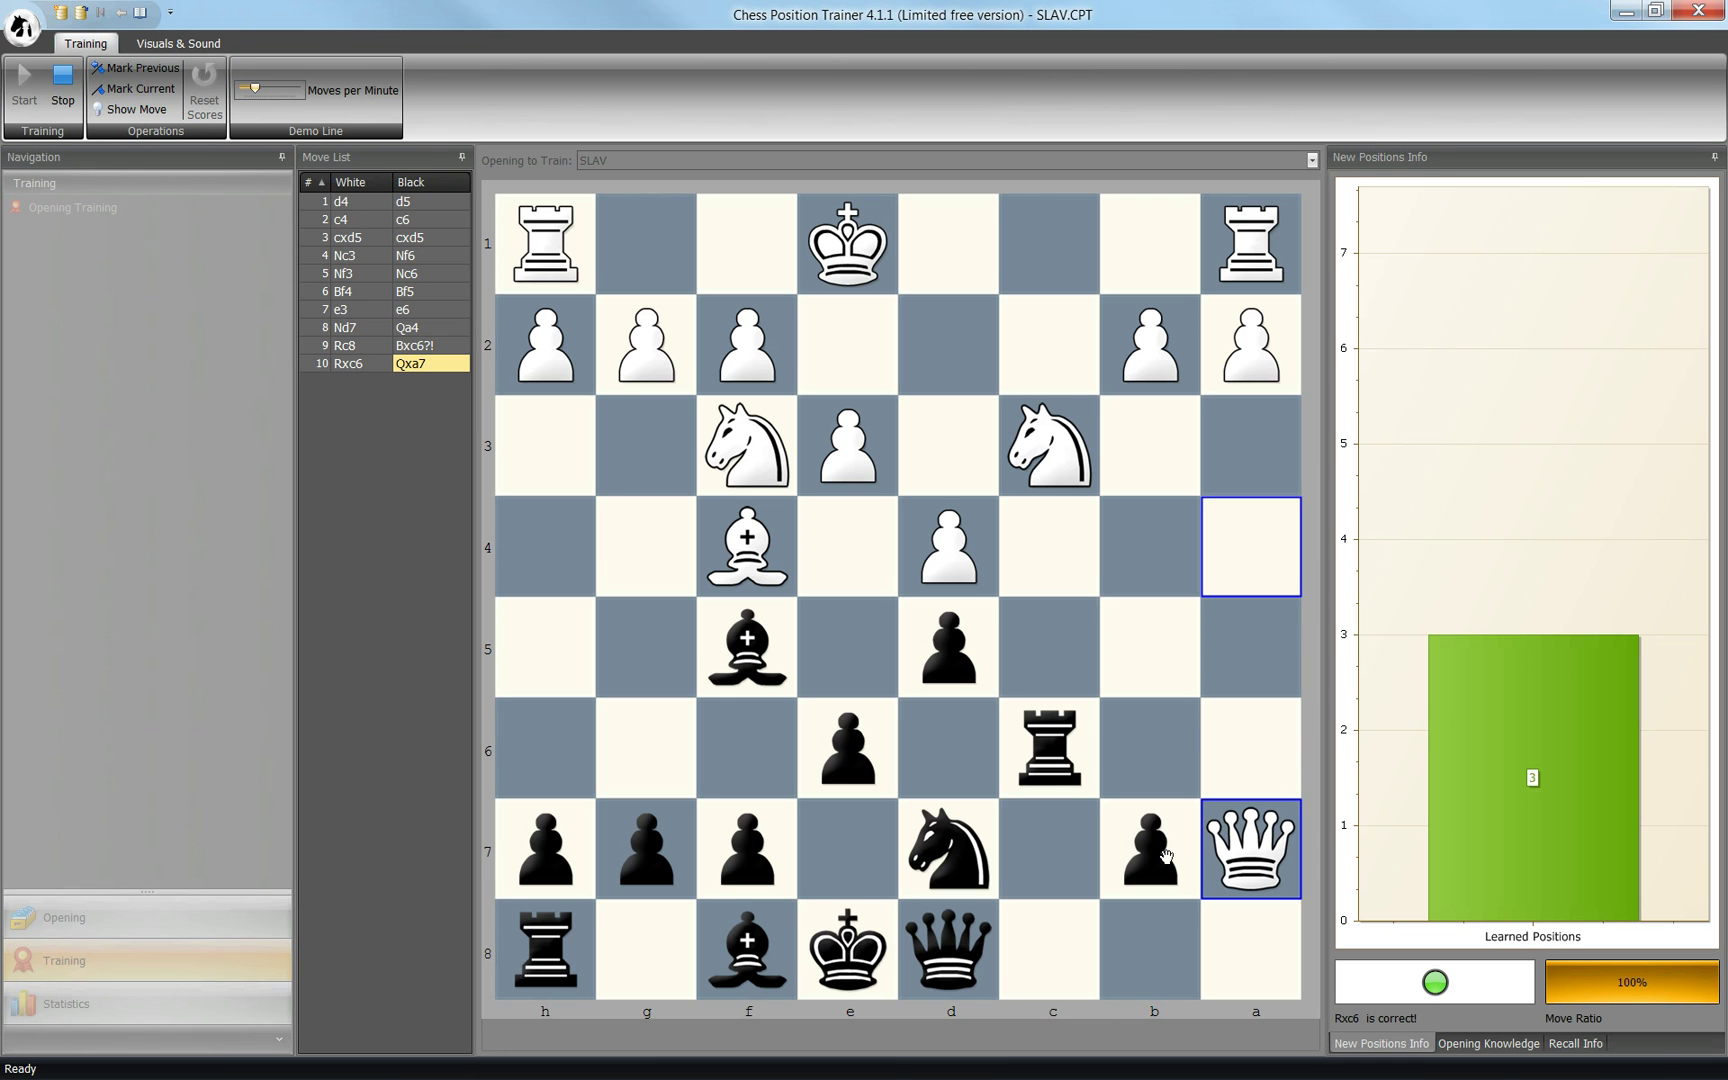
click(958, 955)
click(1040, 957)
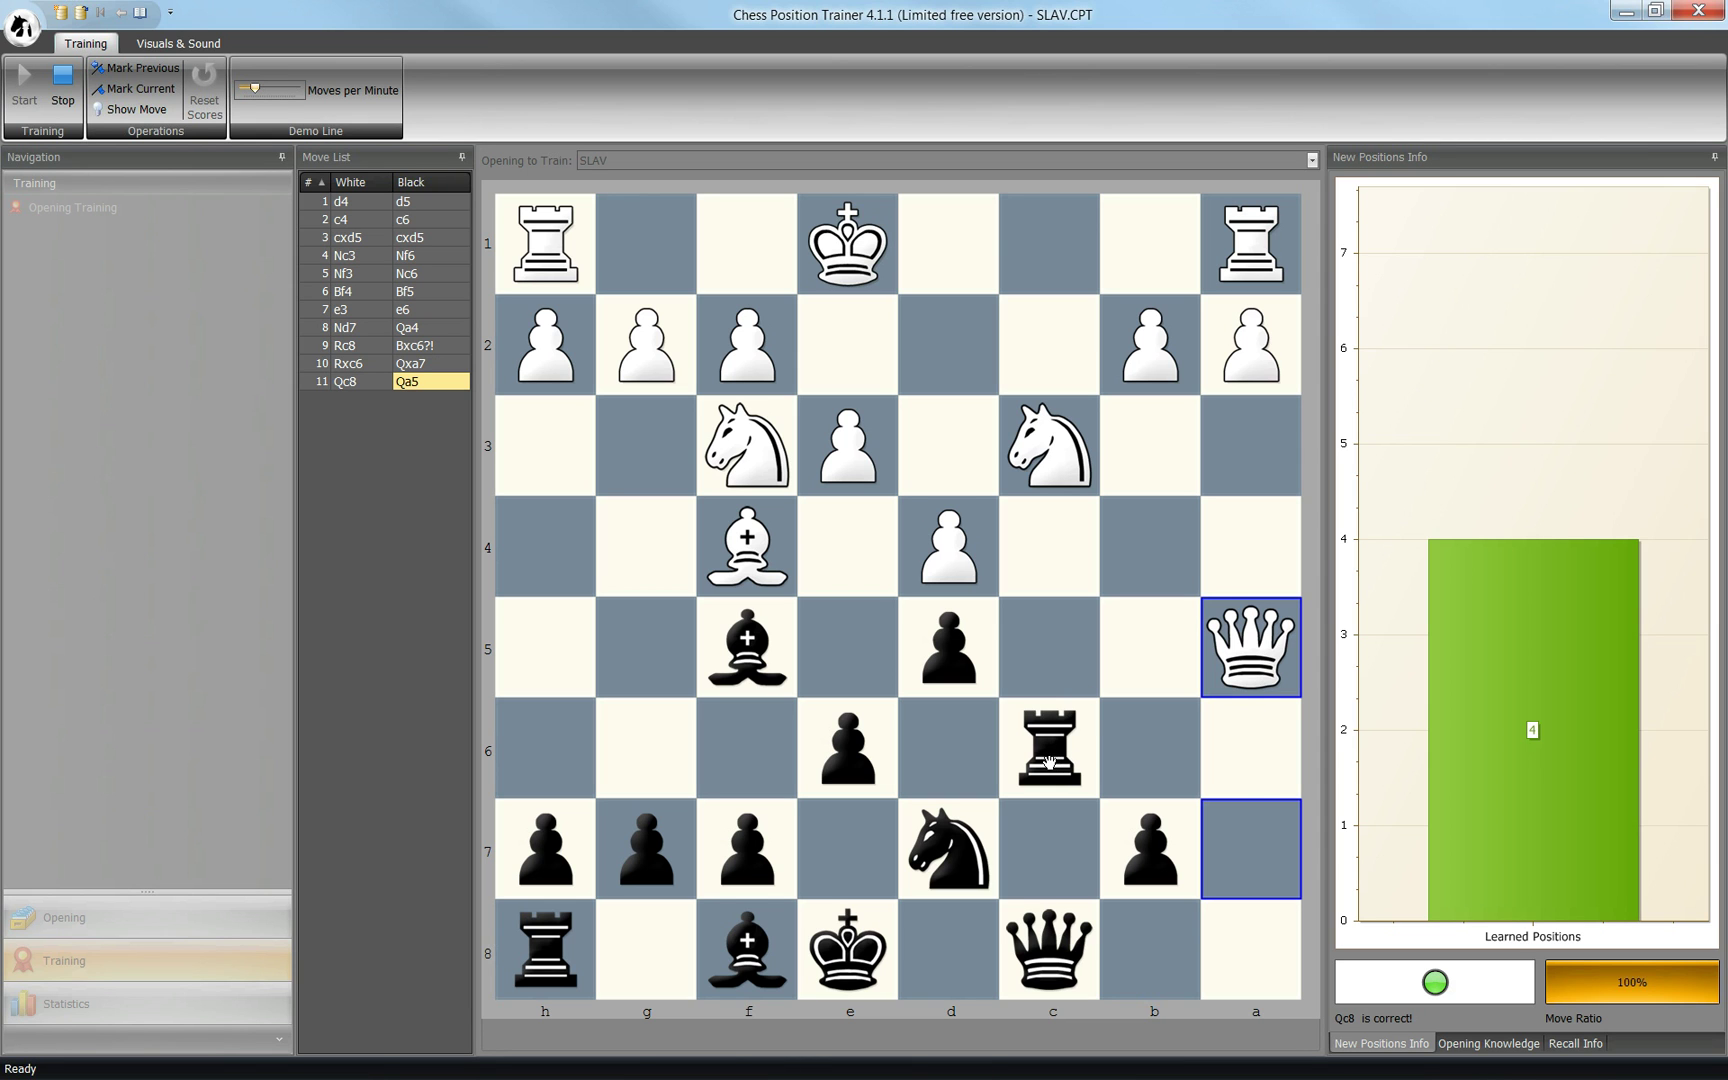
drag(1050, 760, 1243, 750)
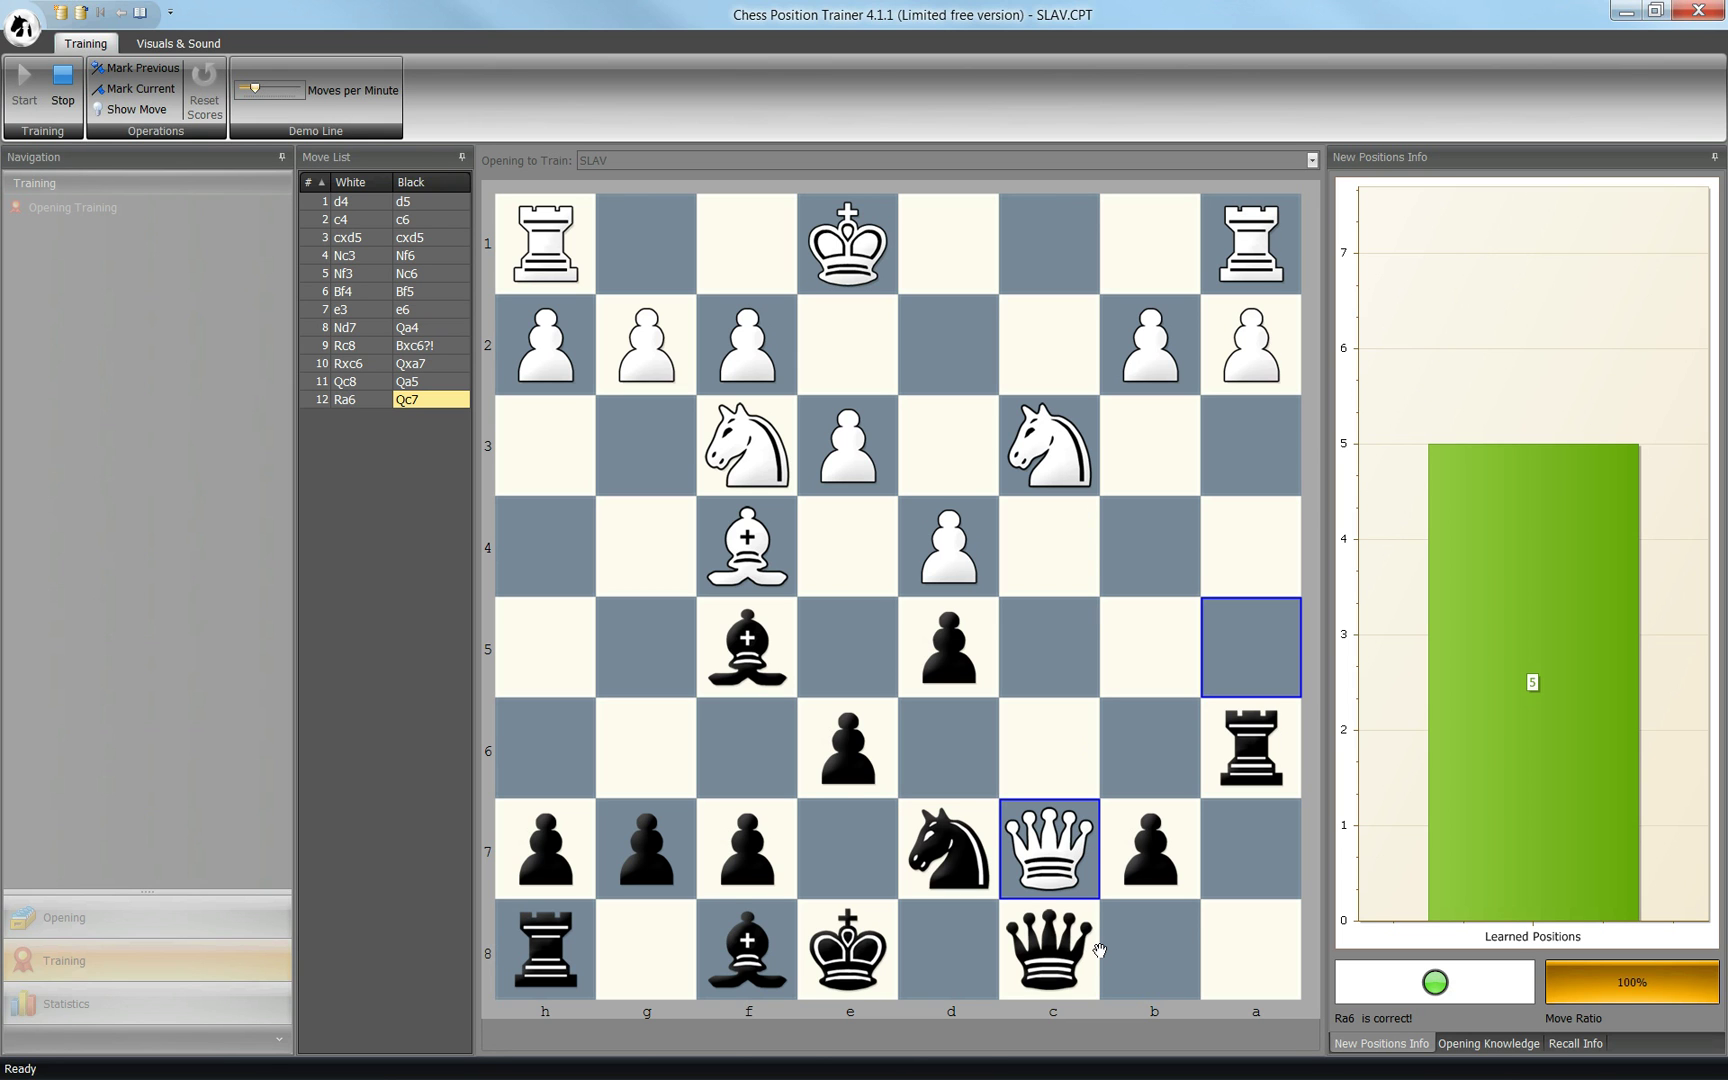
Finish the first training line by playing Qa8, Bd3 and Rc6
drag(1047, 953, 1256, 950)
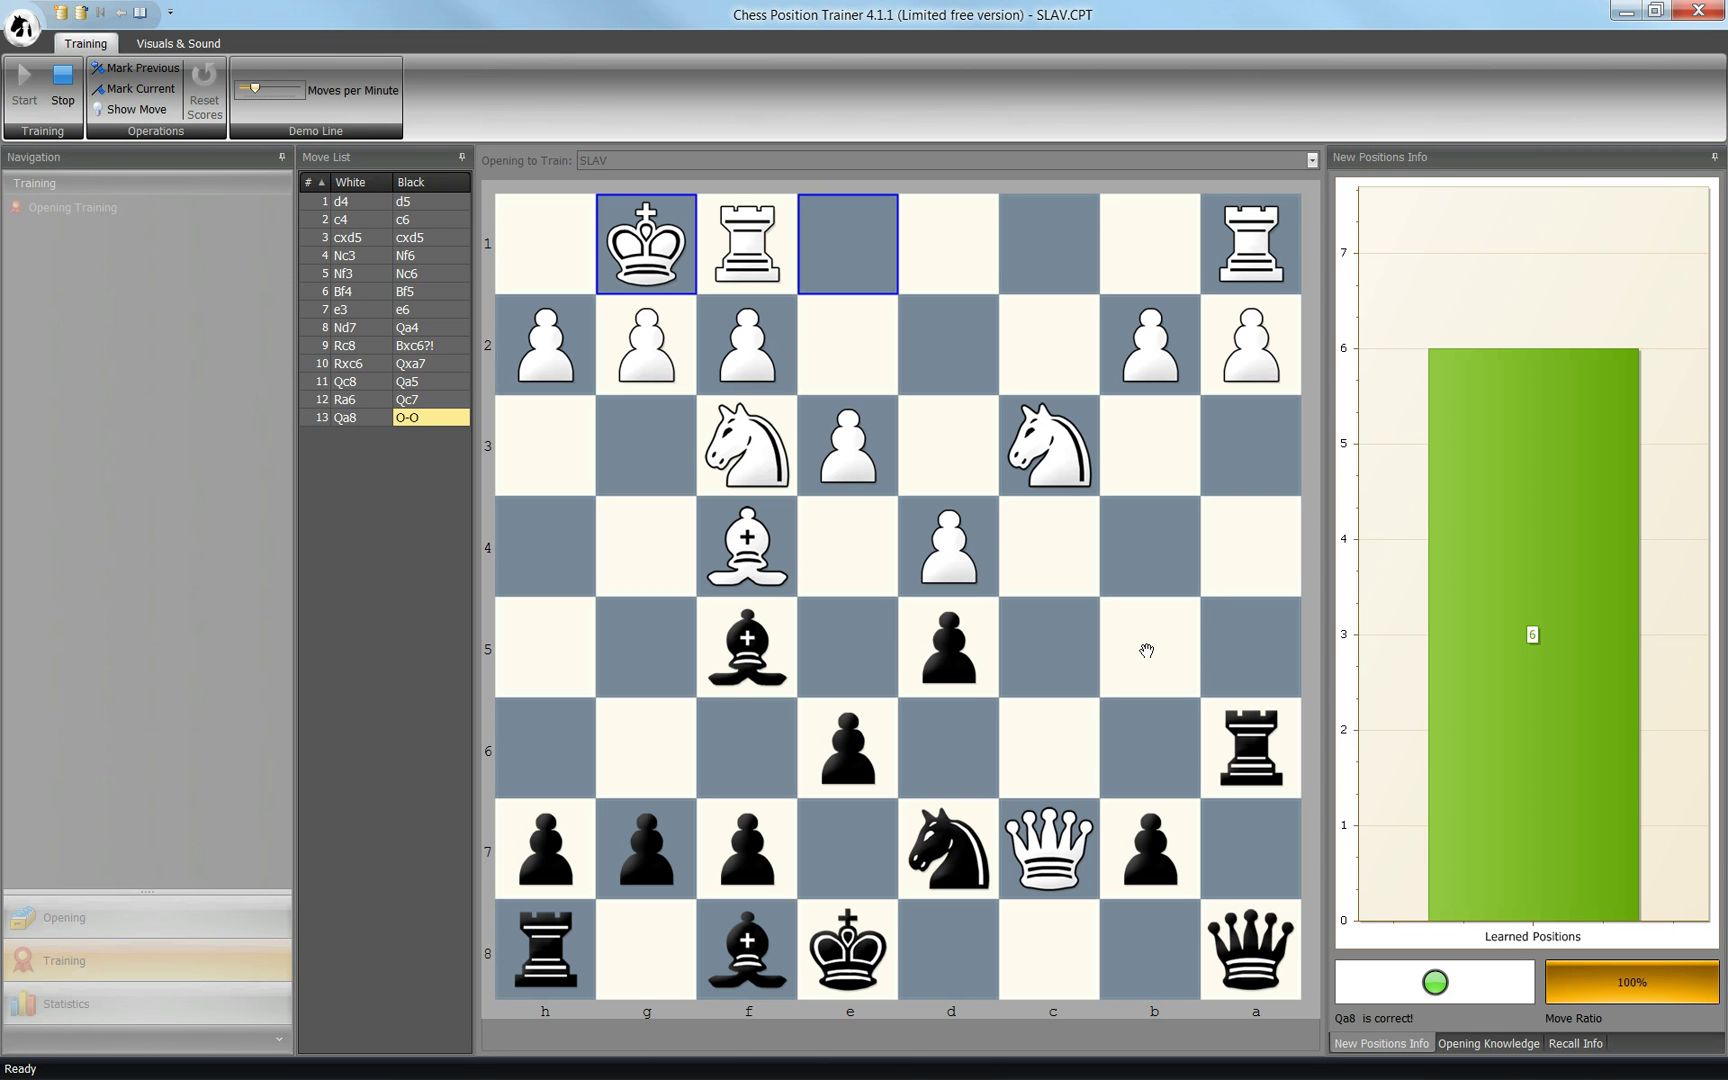
click(772, 653)
click(950, 440)
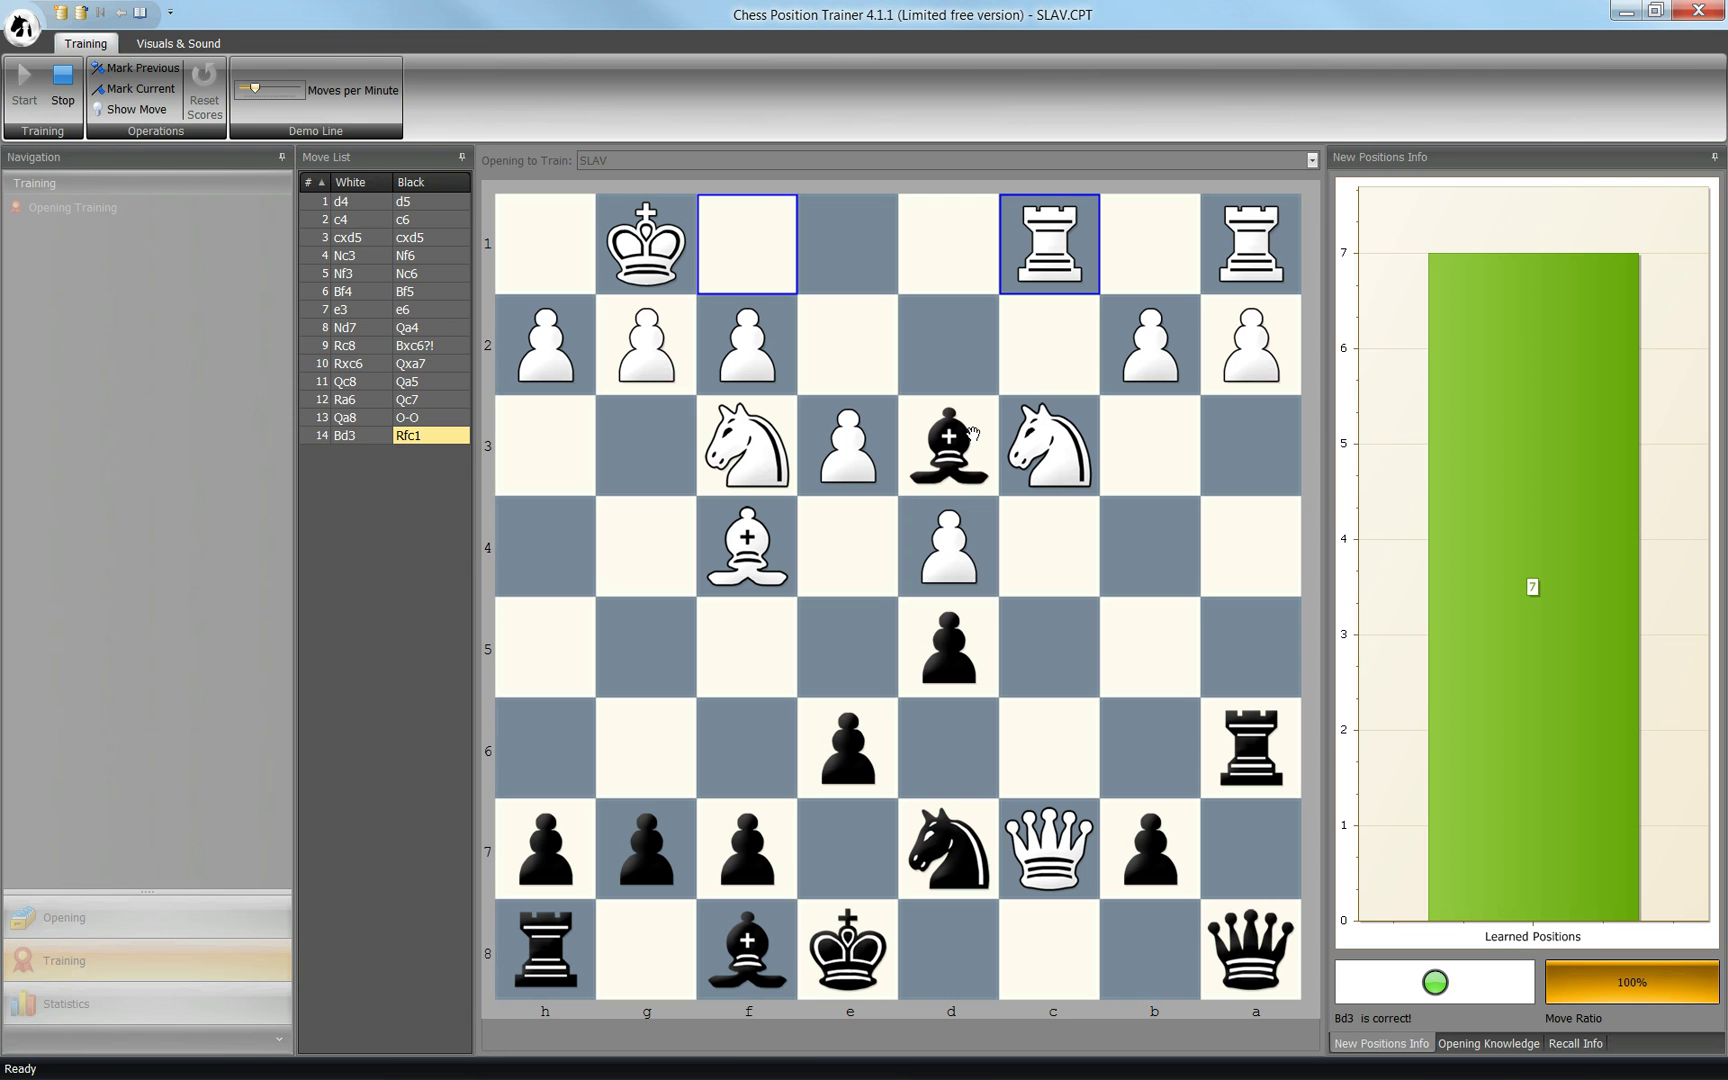
drag(1212, 718, 1050, 741)
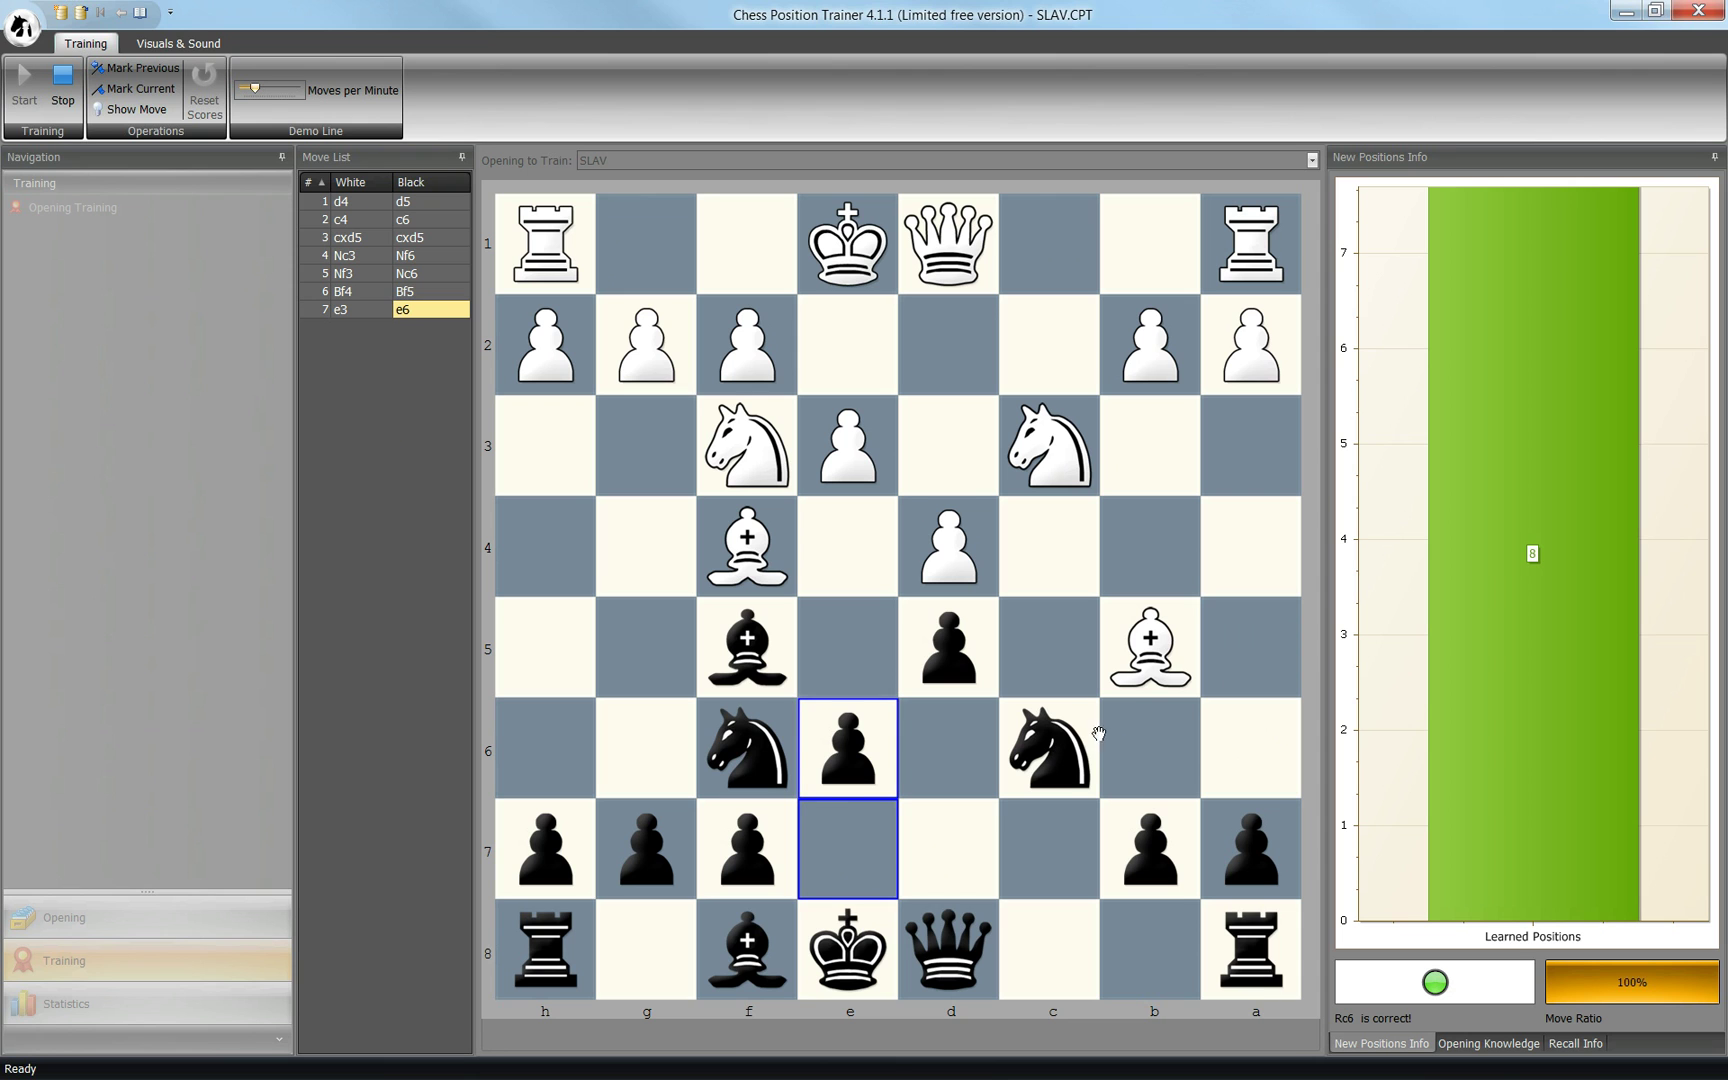
Play Black's replies Nd7, Rc8, a6, Rxc6, a premature b5, then Be7, b5, Rc4, Qa5
drag(745, 741, 957, 850)
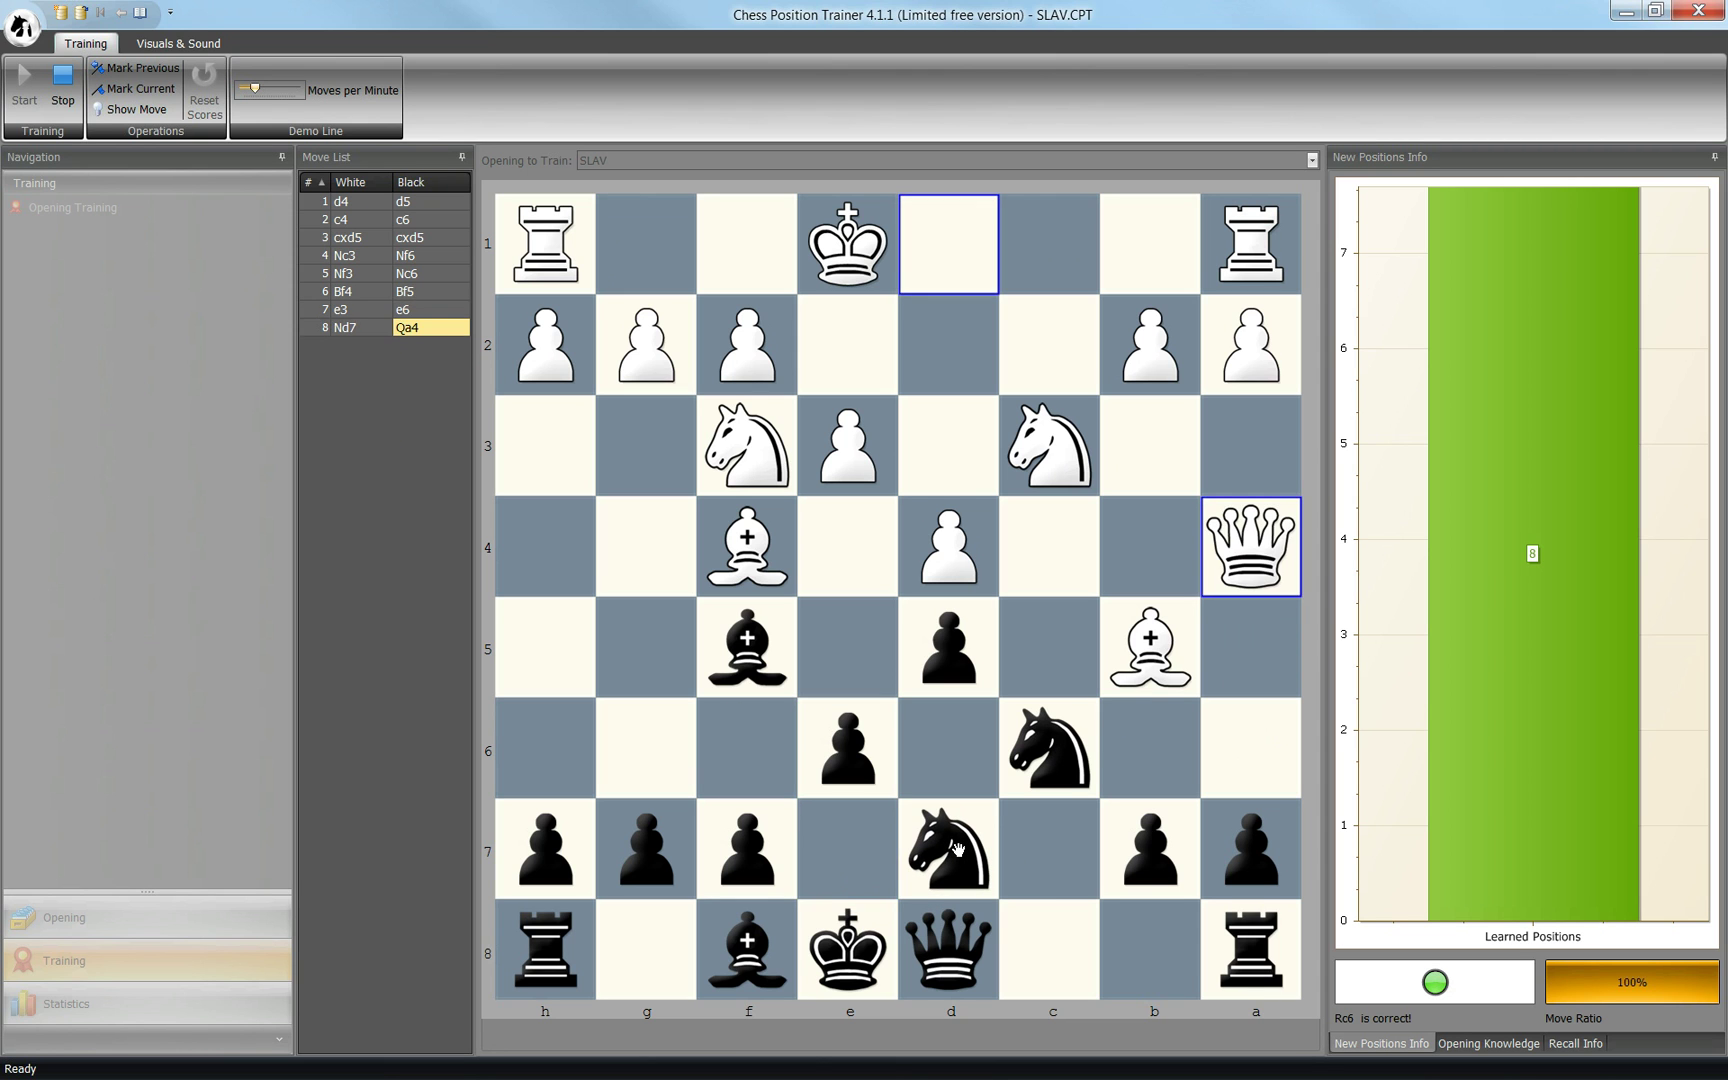
click(1055, 945)
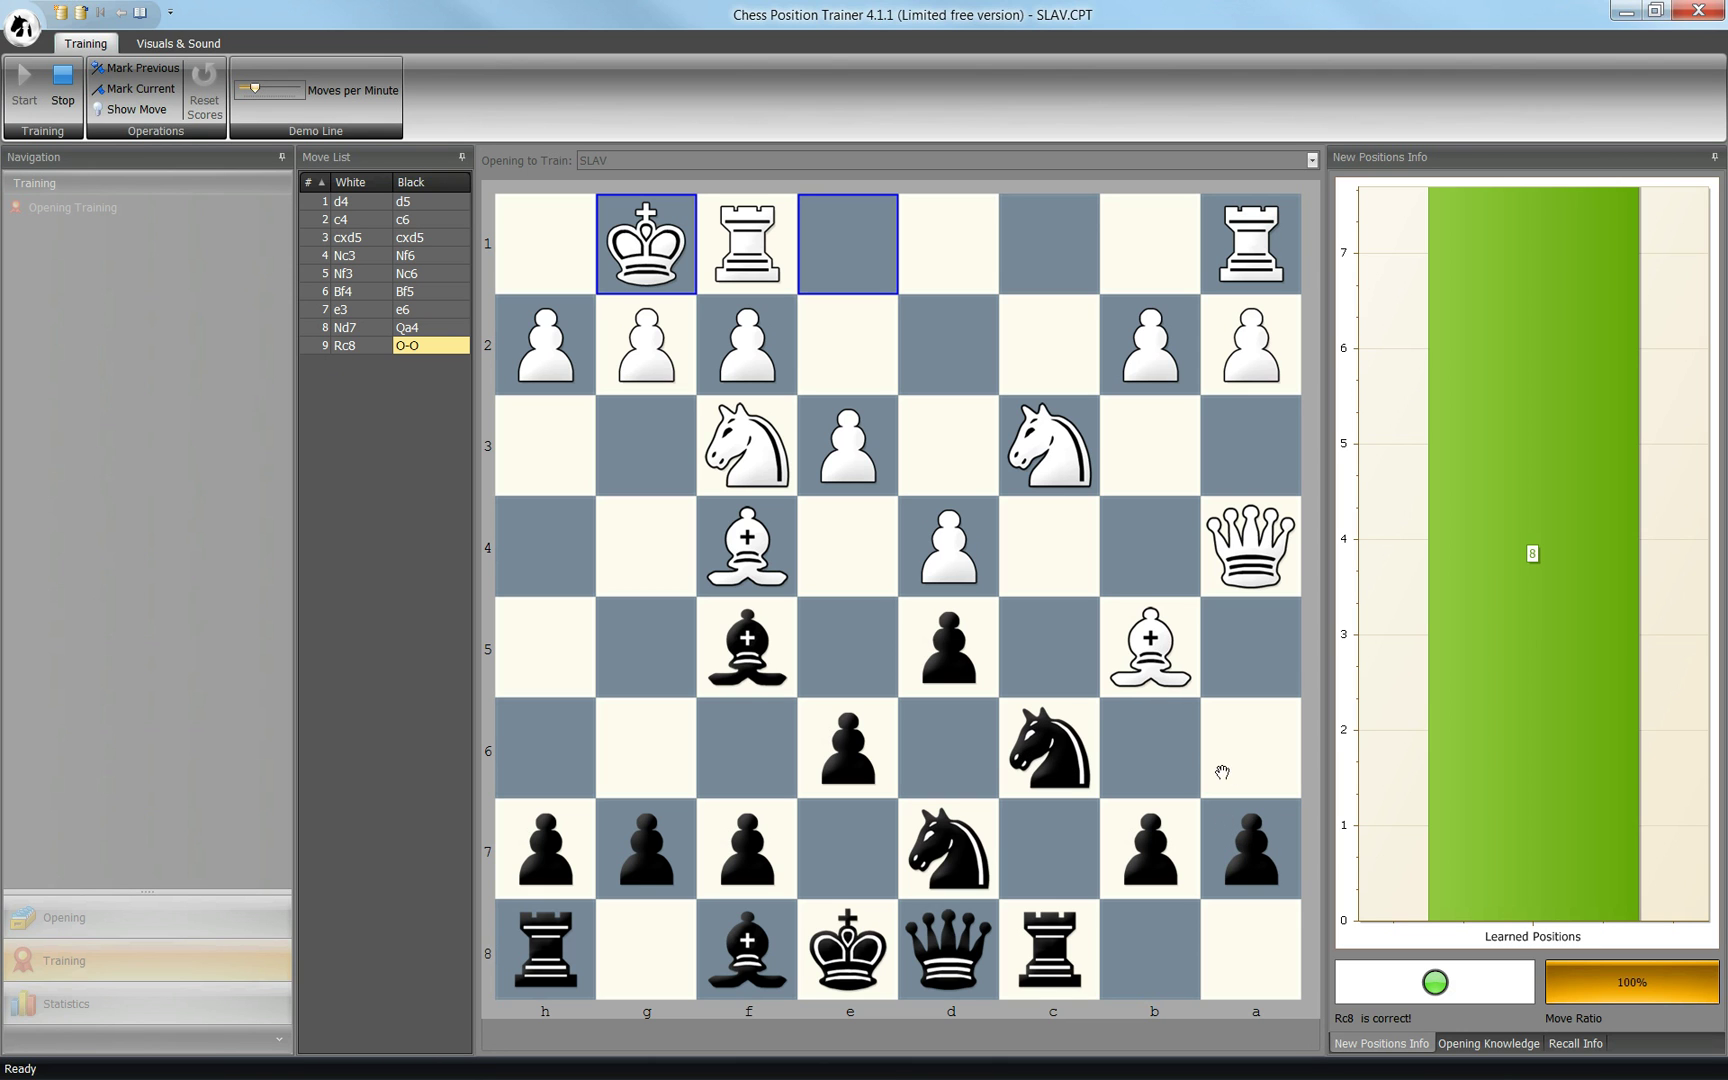
drag(1250, 852, 1246, 750)
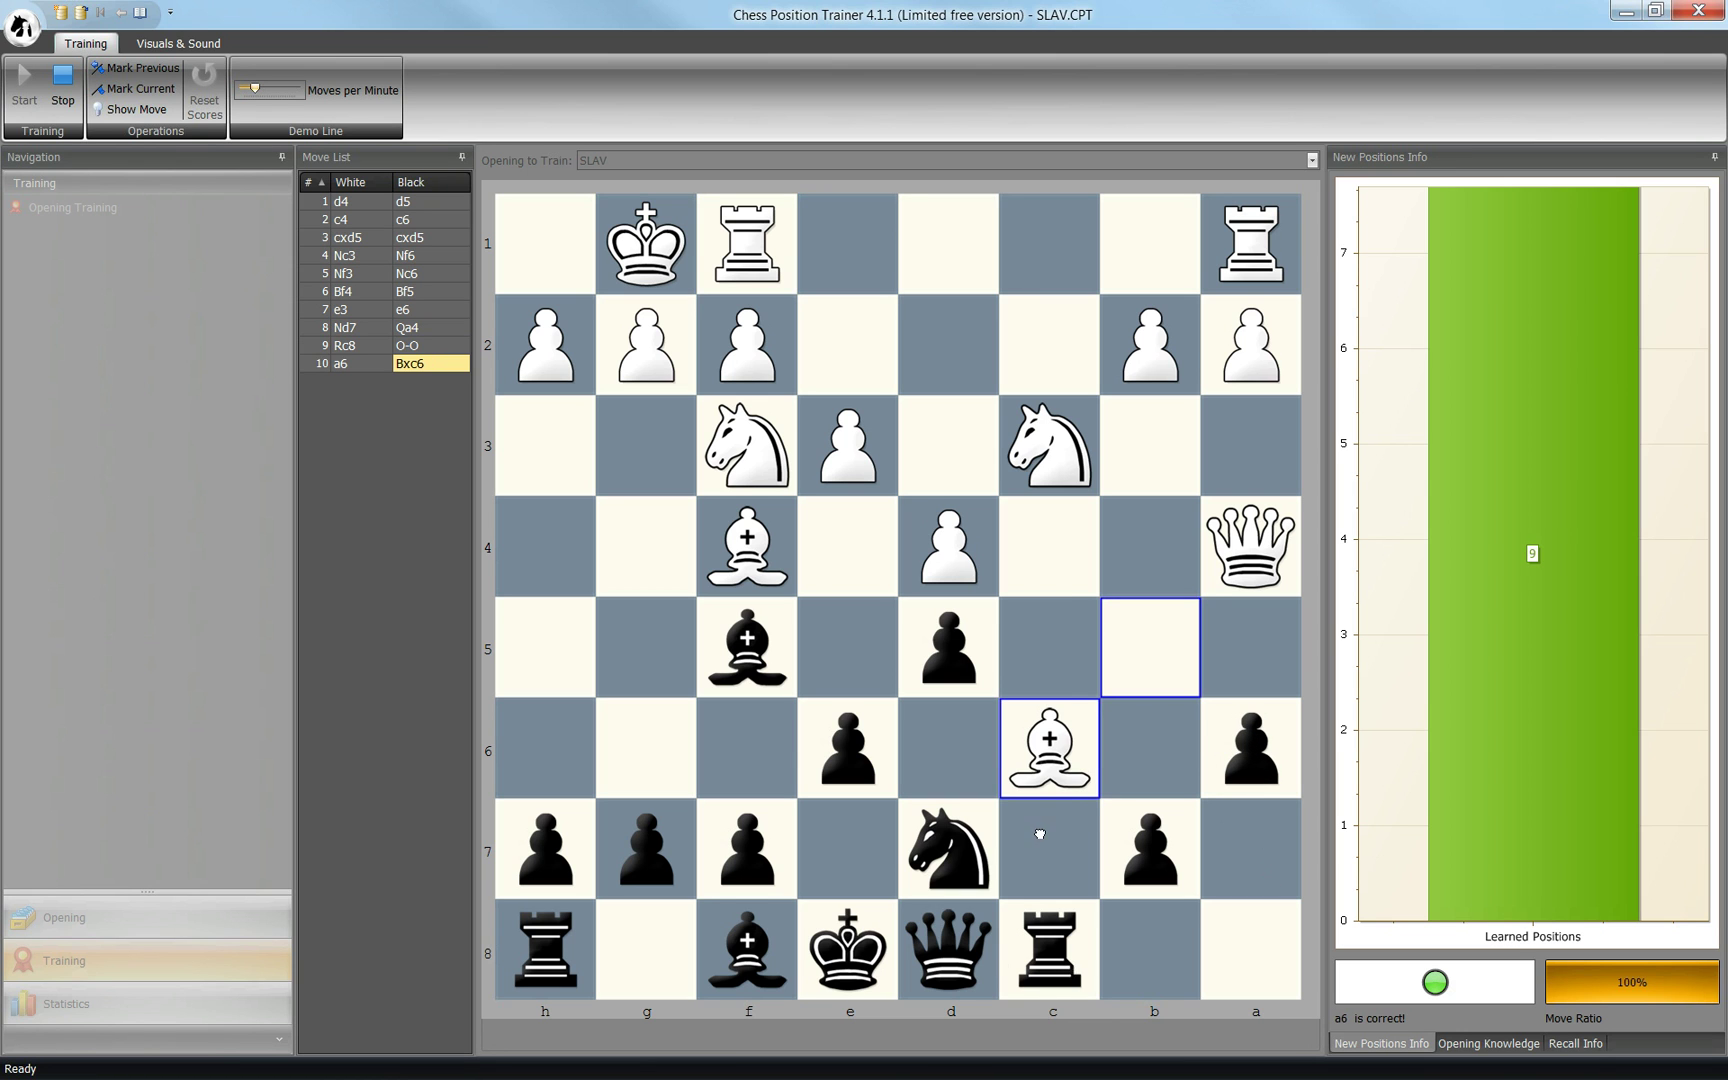
drag(1058, 935, 1050, 726)
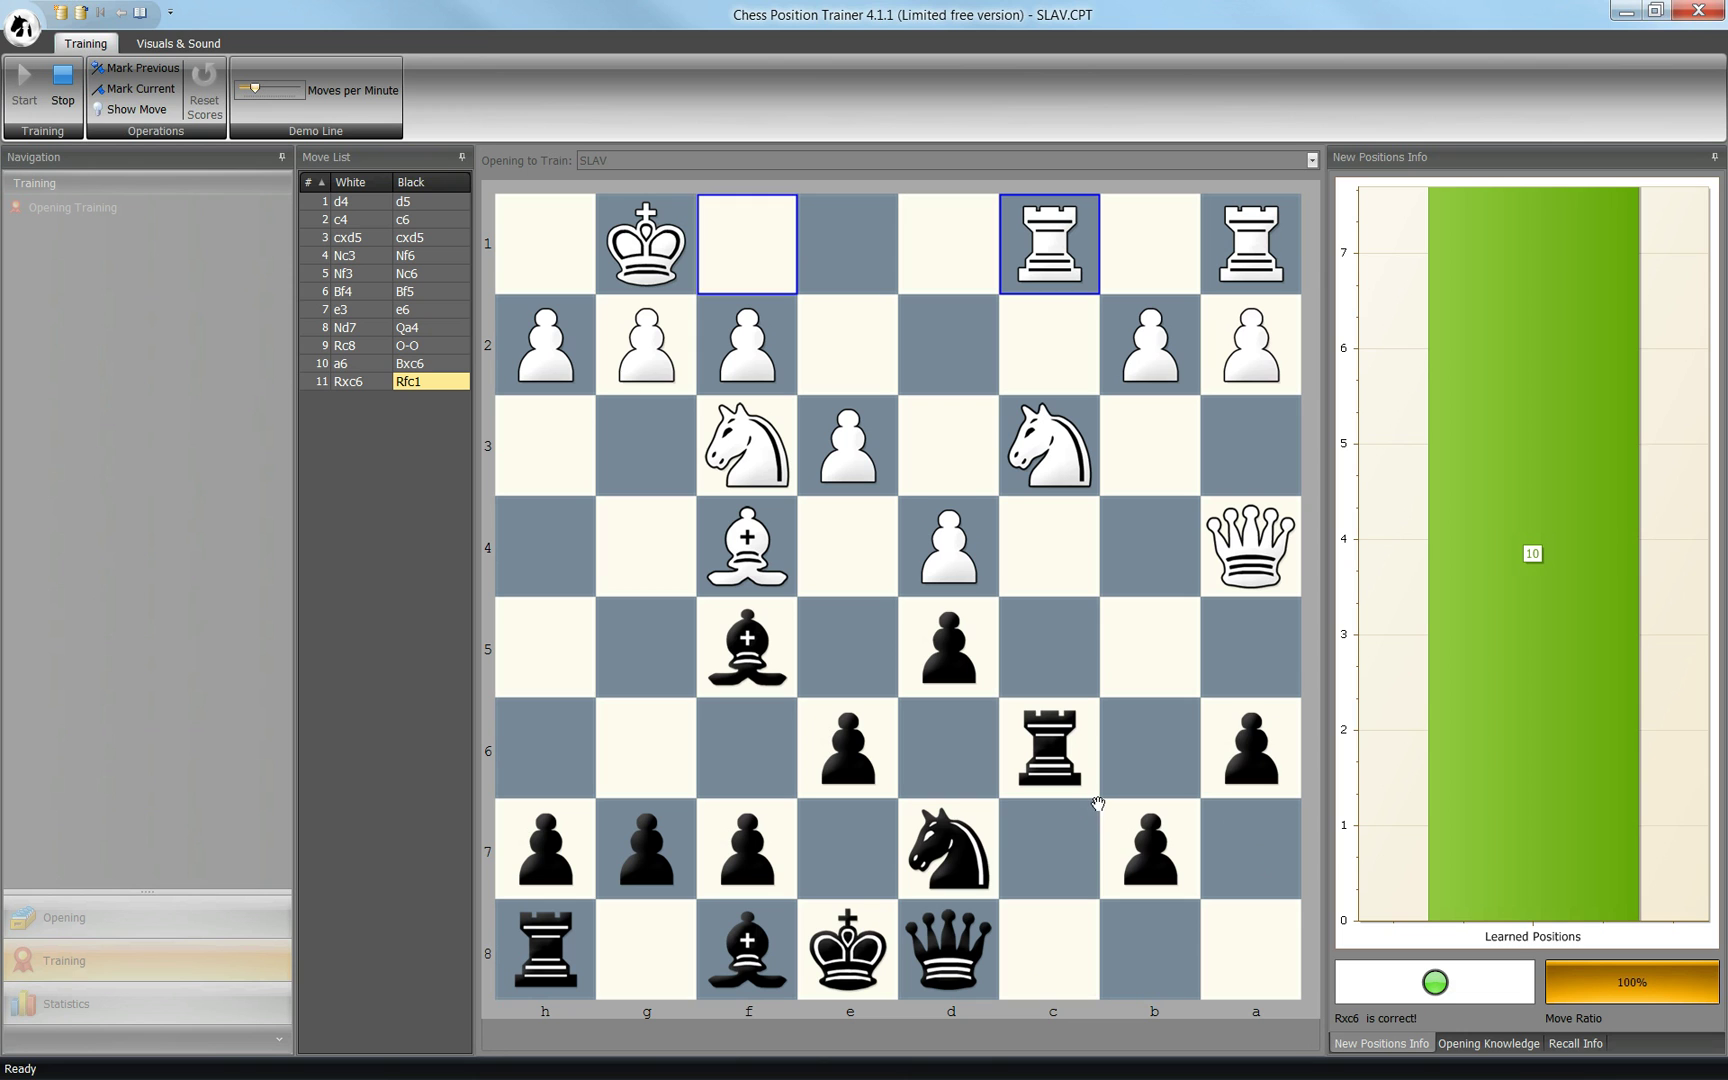
drag(1146, 873, 1148, 639)
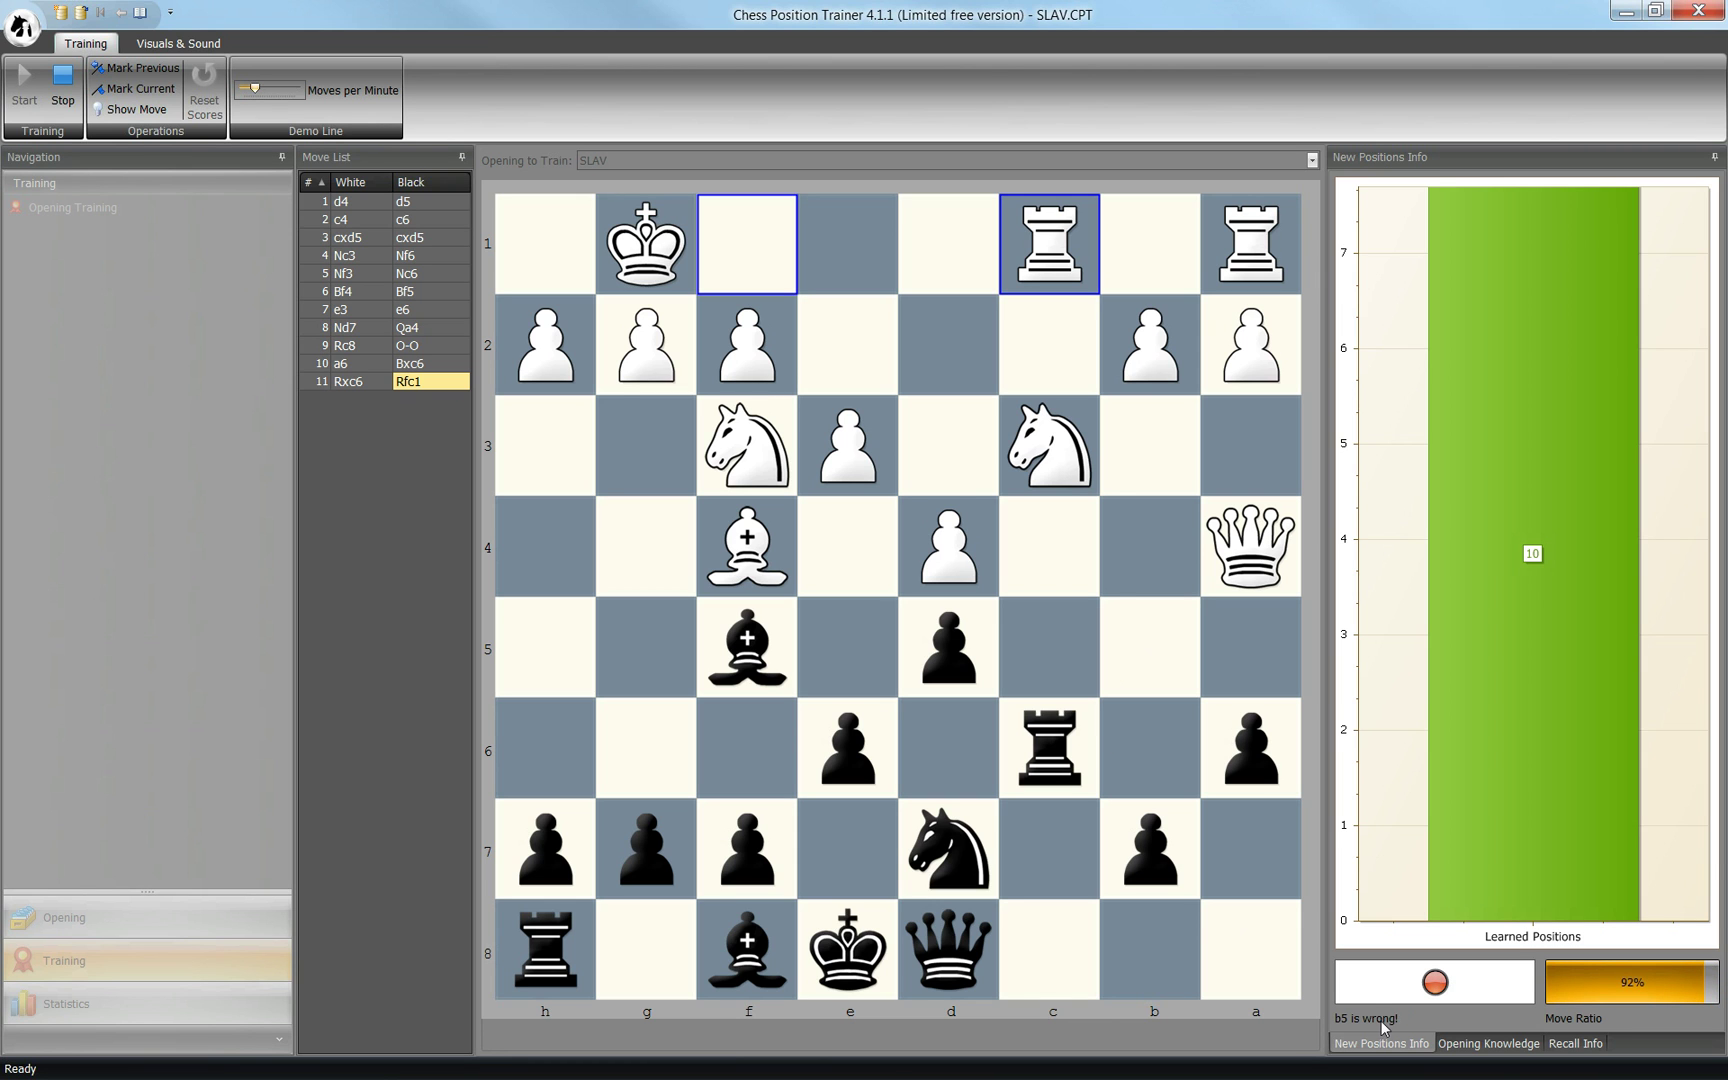
drag(722, 965, 840, 862)
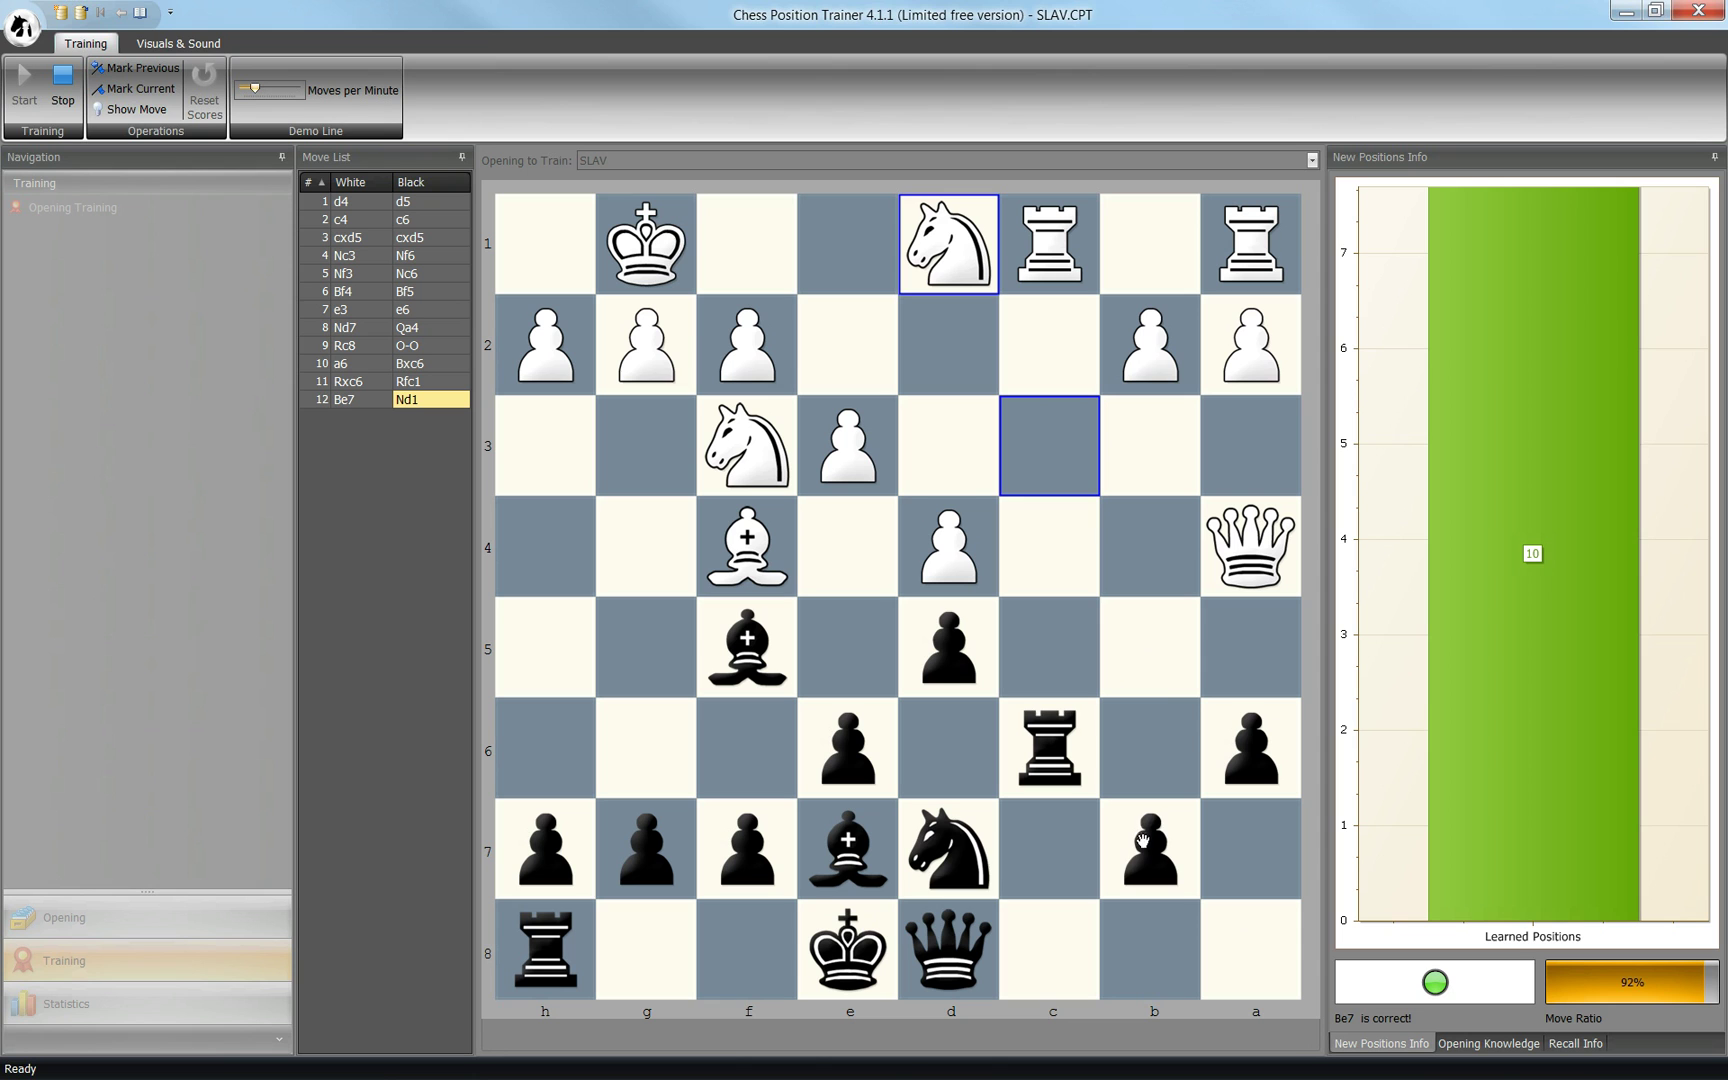
drag(1138, 853, 1148, 647)
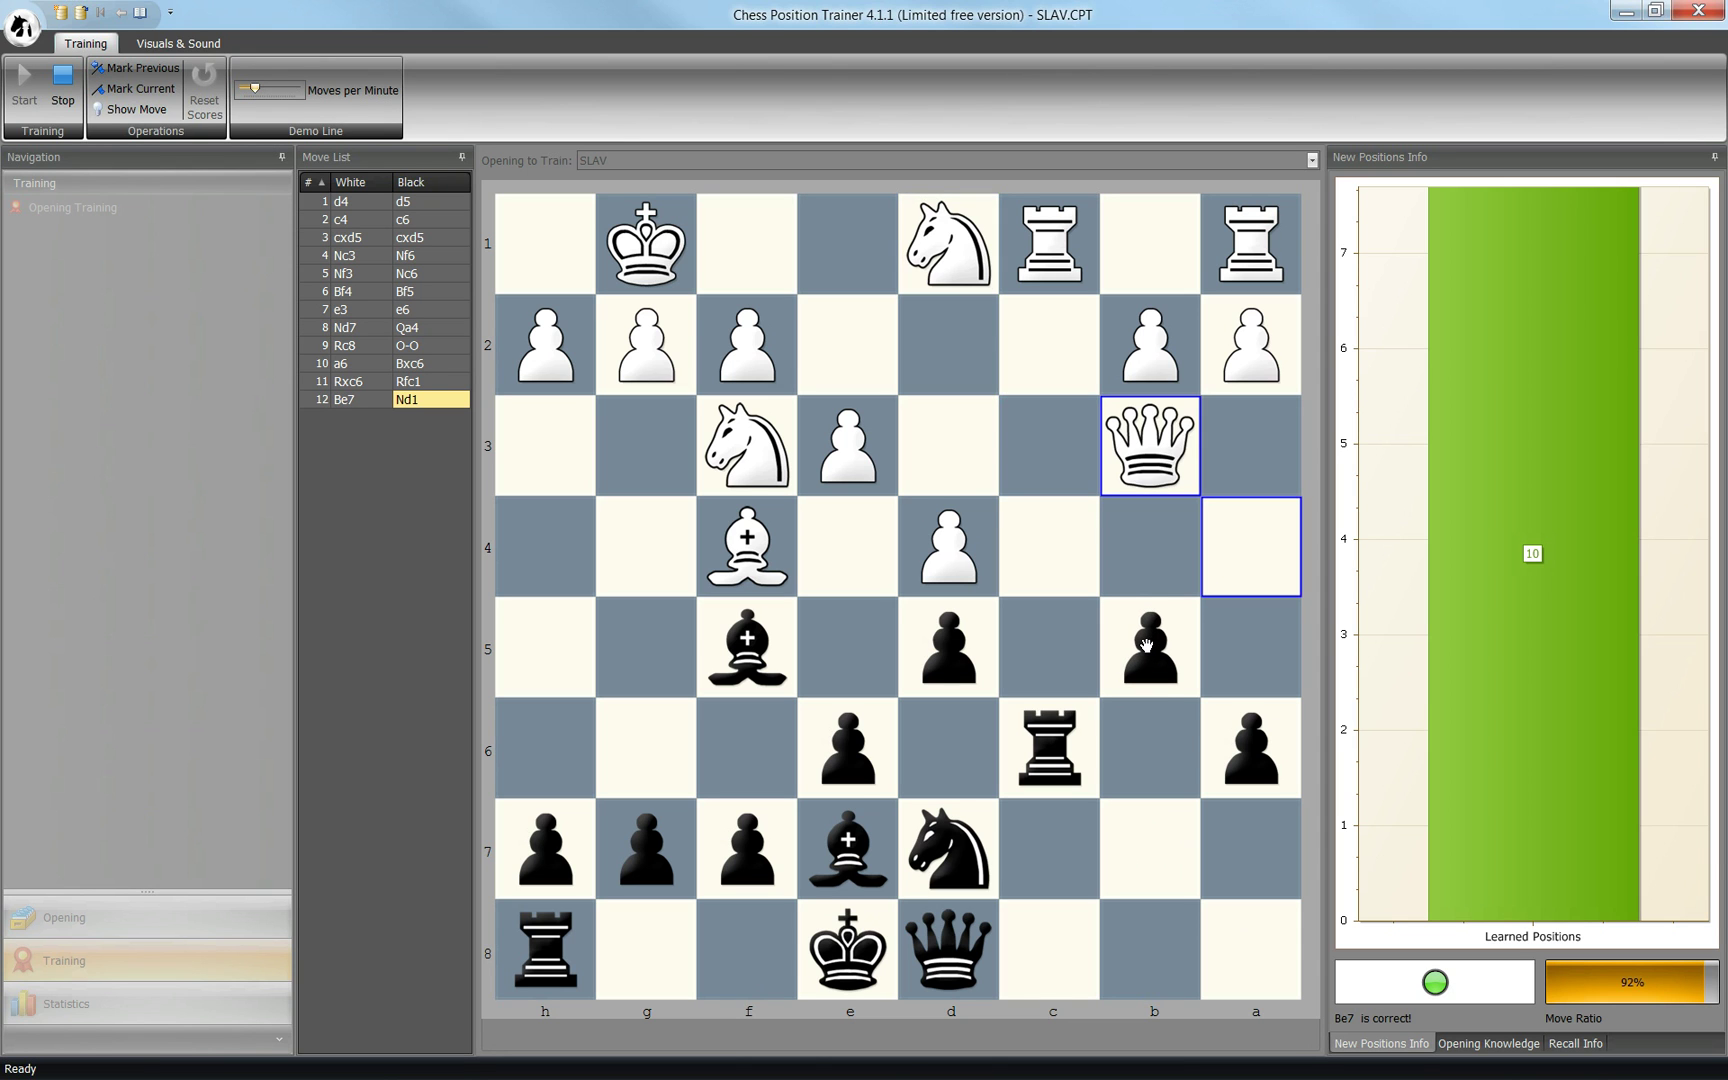
drag(1058, 740, 1038, 548)
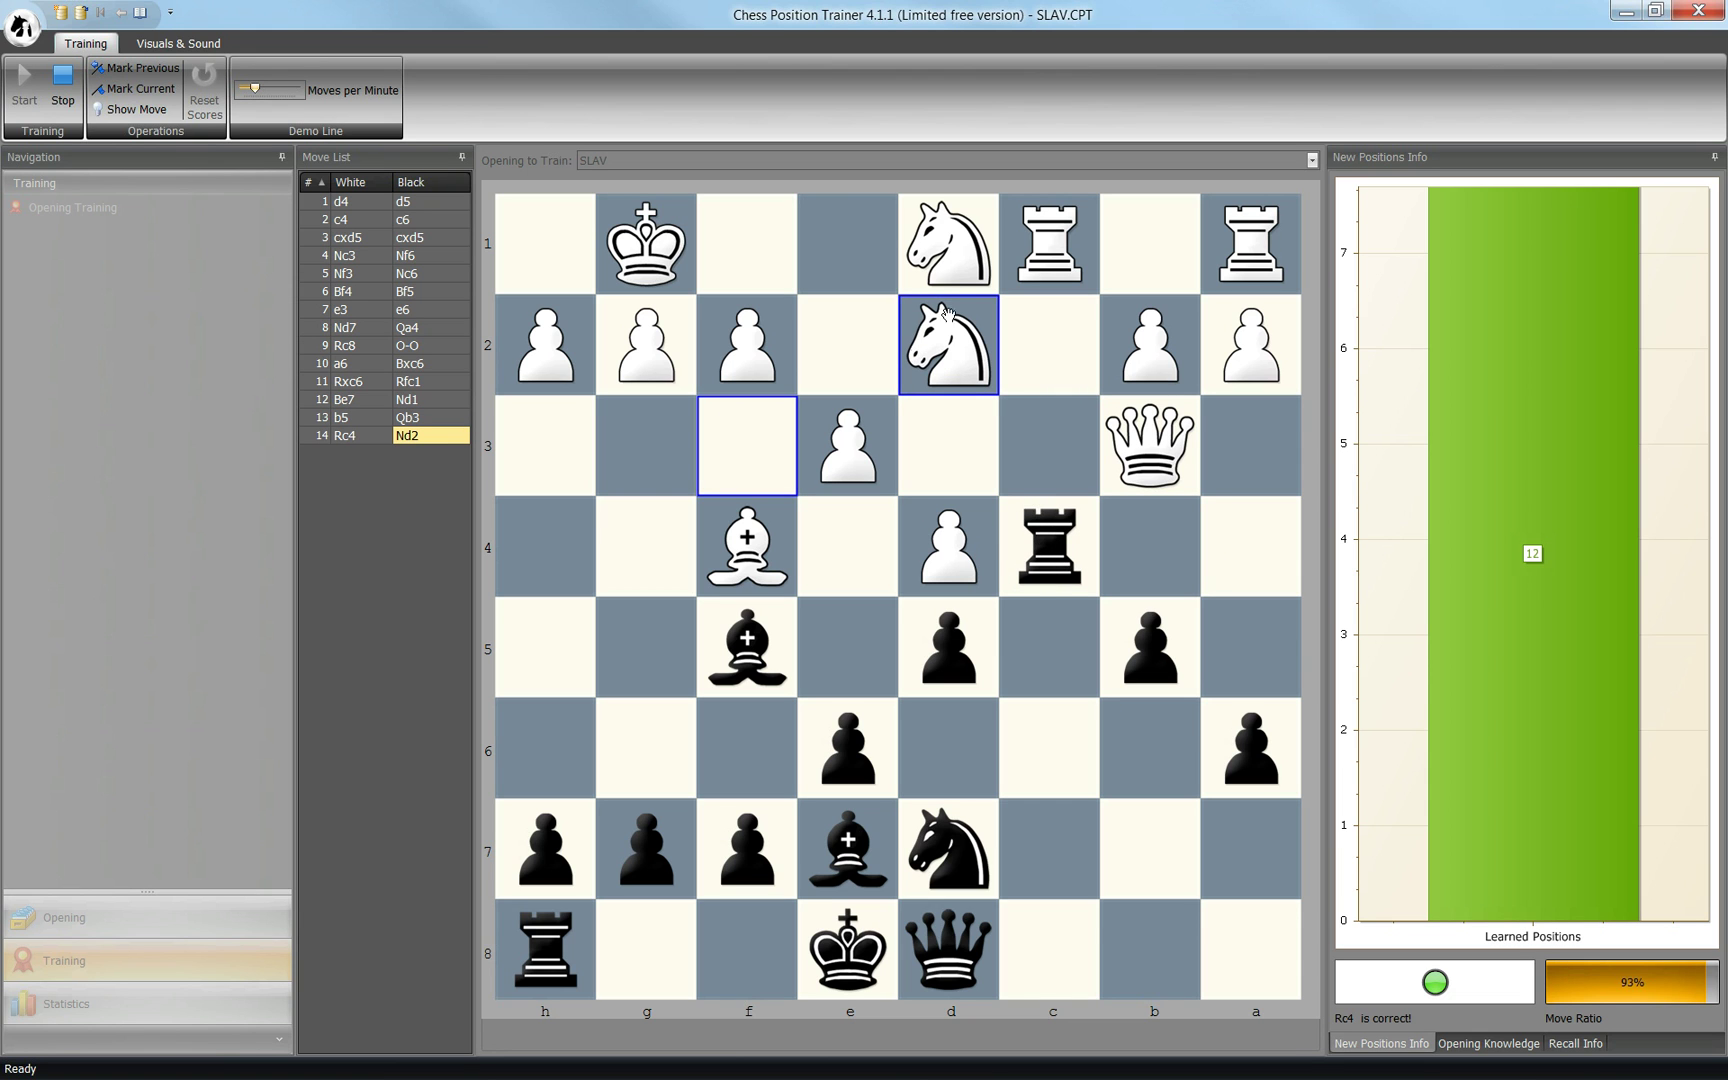
drag(948, 948, 1252, 641)
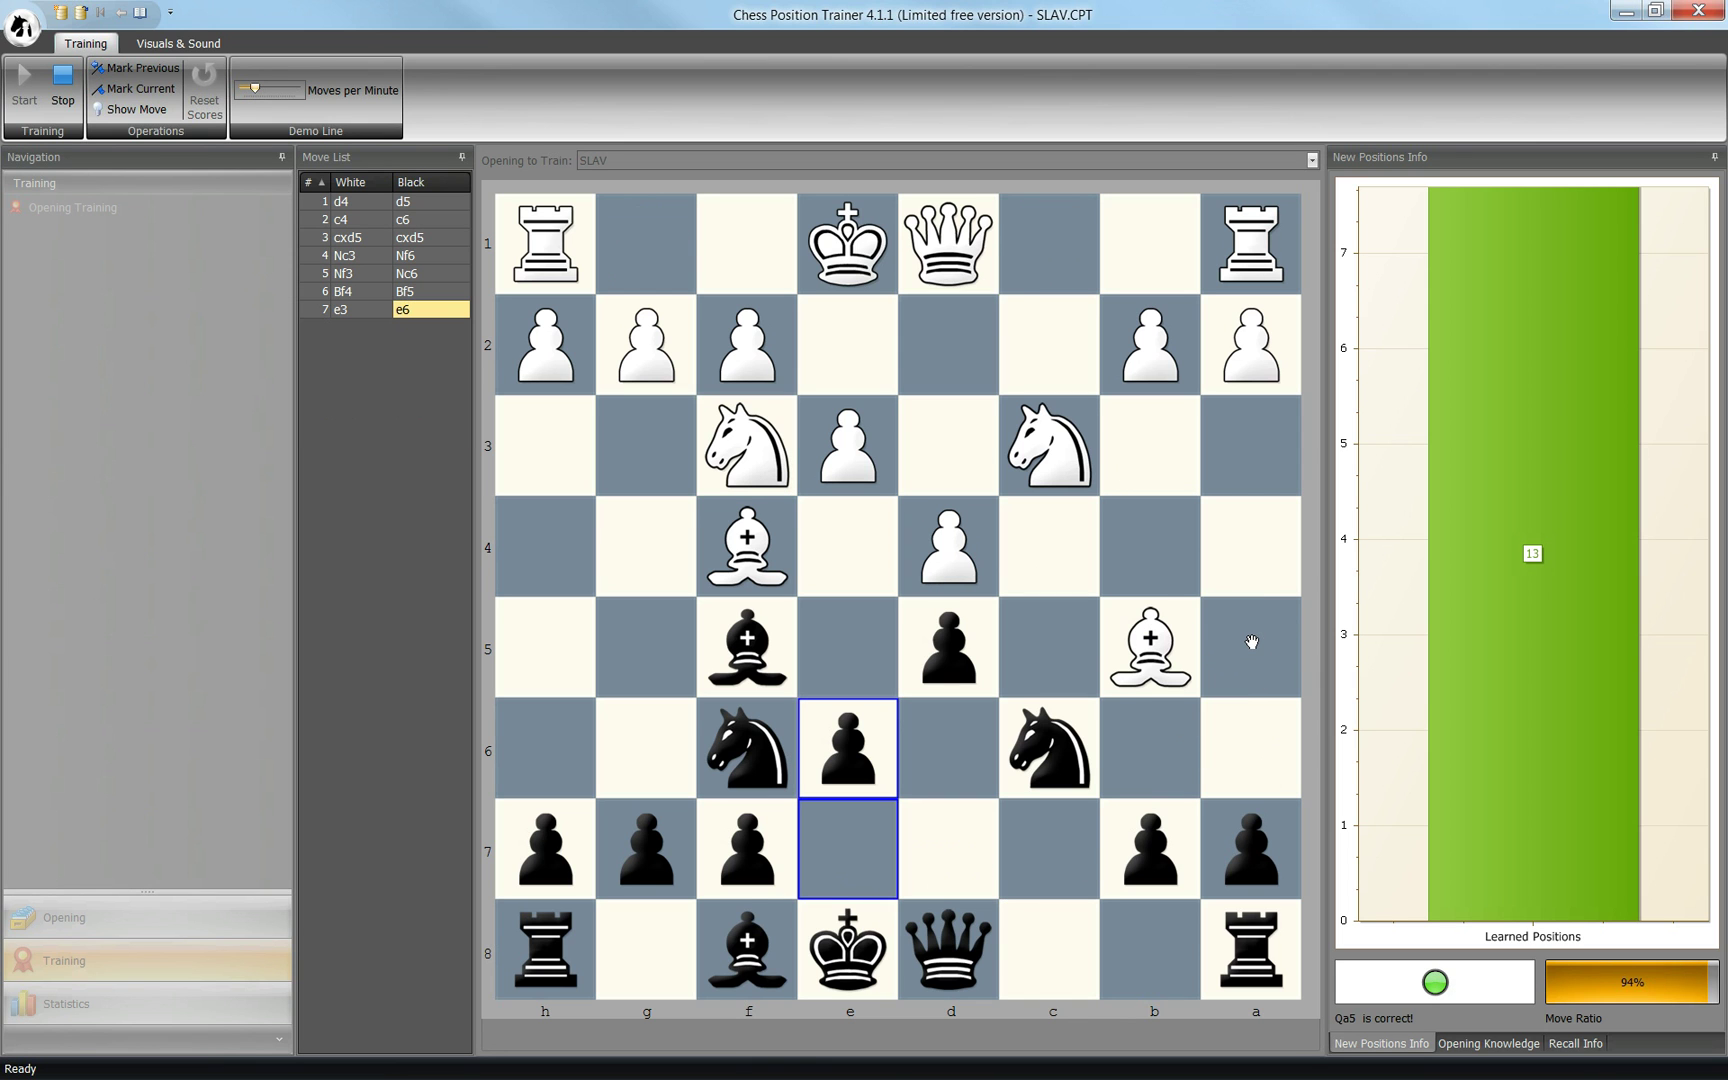